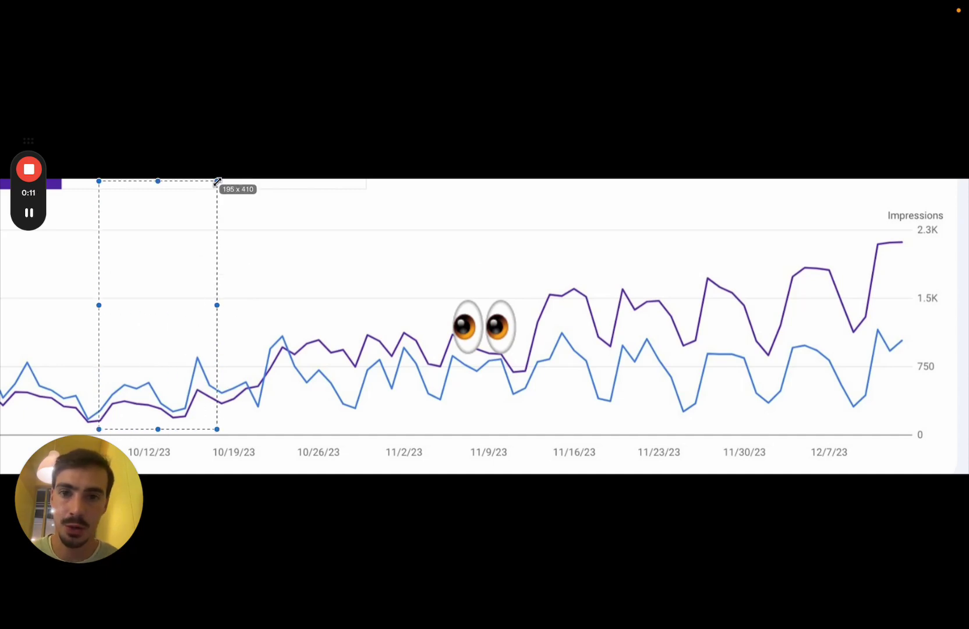
# Switch from the Search Console impressions chart to the Journalist AI dashboard desktop
pyautogui.moveTo(73, 554); pyautogui.dragTo(285, 106)
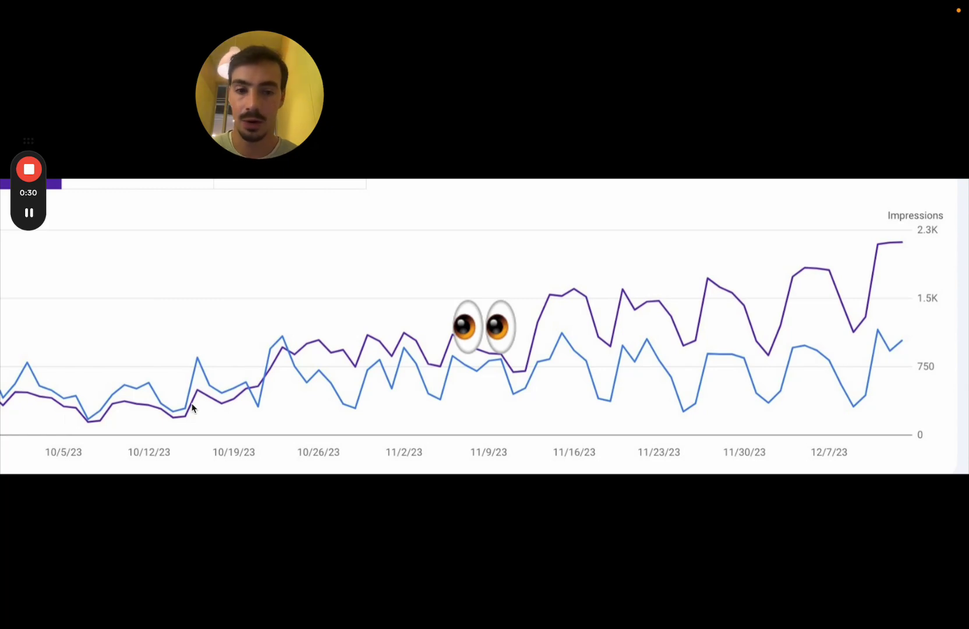
pyautogui.hotkey('ctrl', 'Left')
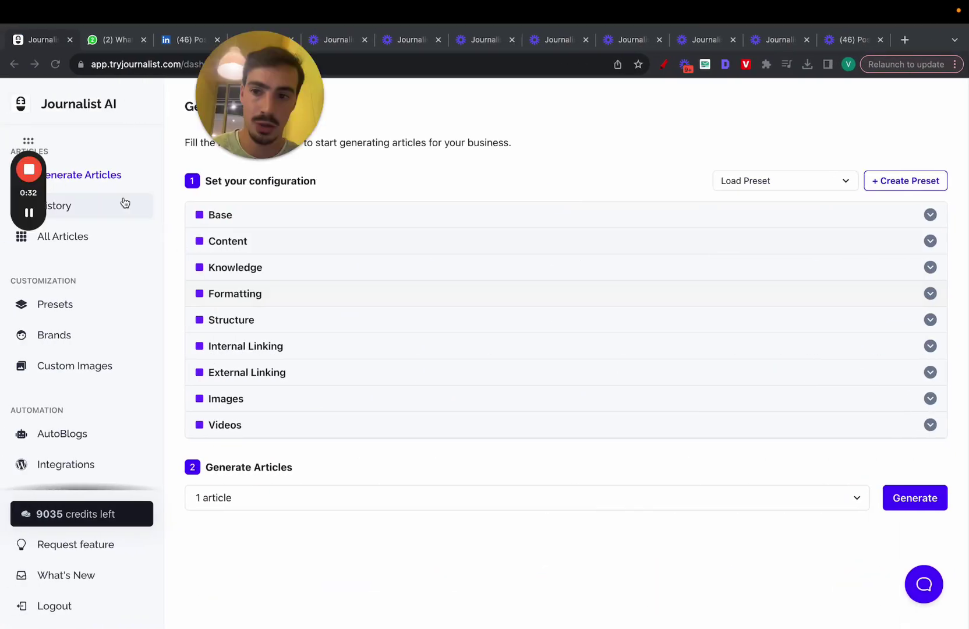
# From History, open the first Golden Retriever Grooming batch and preview 'How to Groom a Golden Retriever'
pyautogui.click(124, 202)
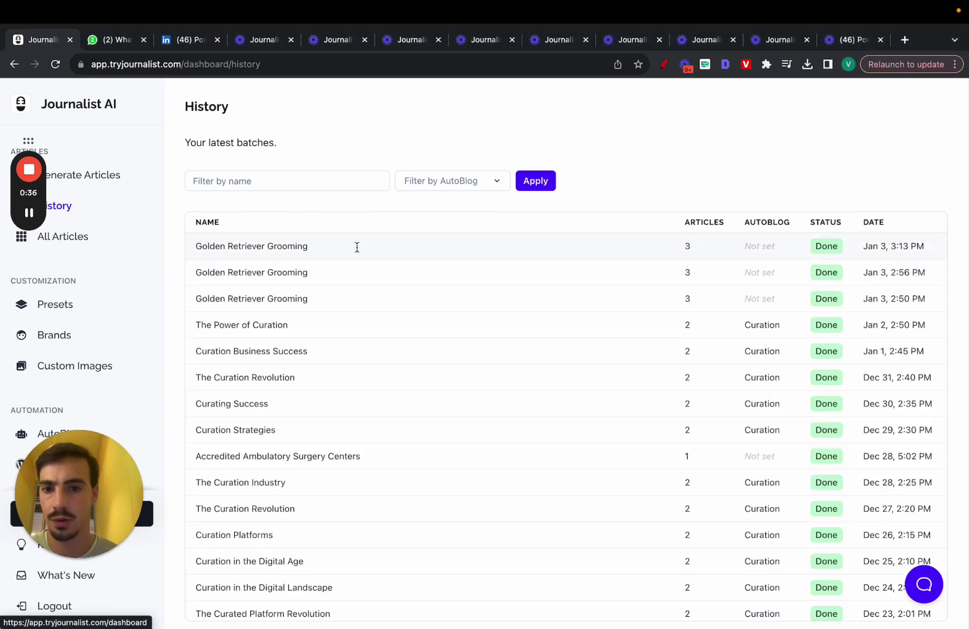
pyautogui.click(317, 251)
pyautogui.click(856, 292)
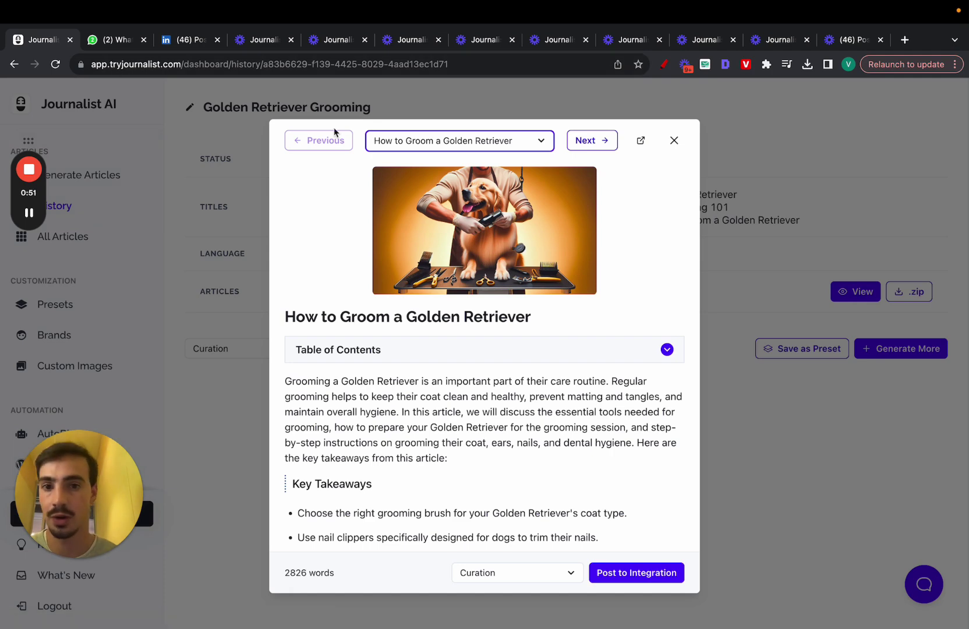
# Scroll through 'How to Groom a Golden Retriever' and expand its table of contents
pyautogui.scroll(-3, 640, 272)
pyautogui.scroll(3, 524, 262)
pyautogui.scroll(-2, 408, 233)
pyautogui.click(352, 221)
pyautogui.scroll(-6, 402, 260)
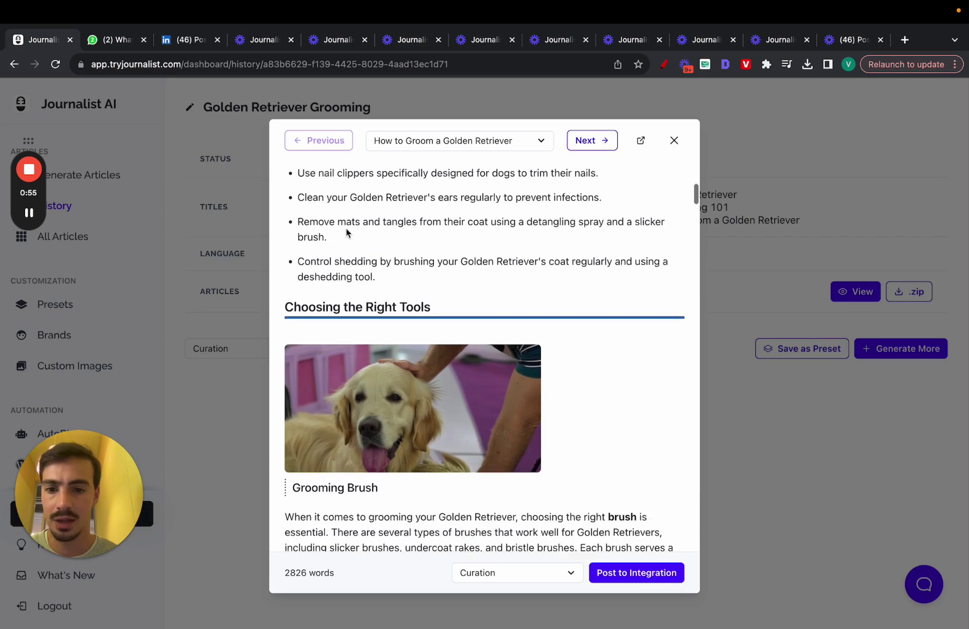
pyautogui.scroll(-3, 412, 335)
pyautogui.scroll(3, 394, 264)
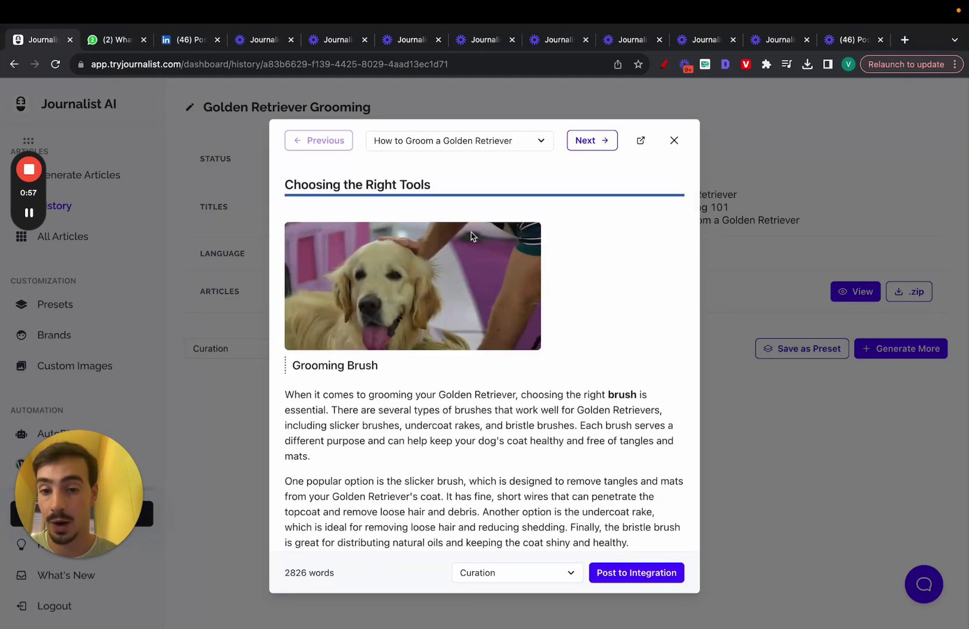
pyautogui.scroll(-10, 472, 236)
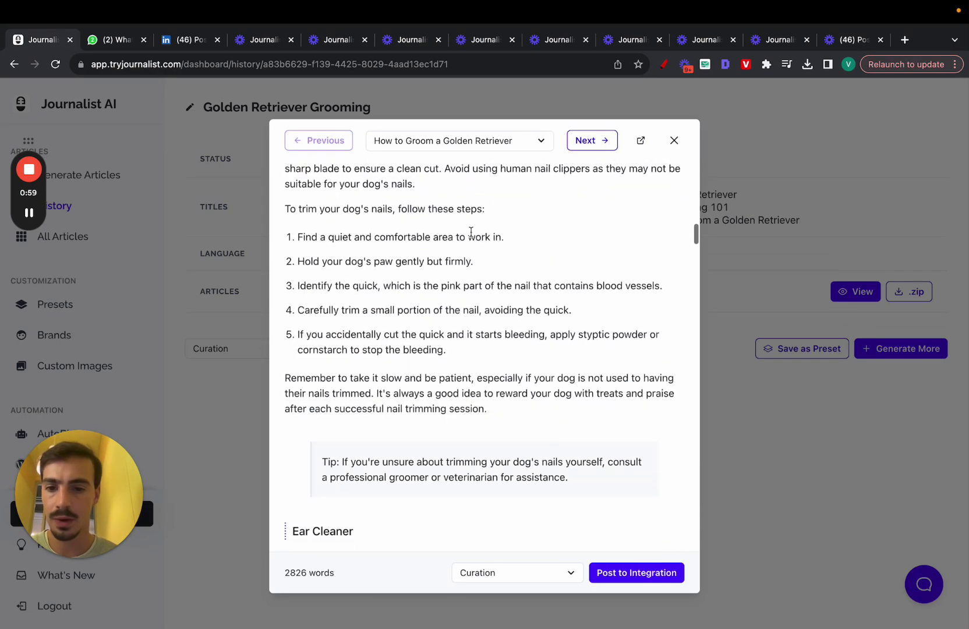
pyautogui.scroll(-5, 471, 231)
pyautogui.scroll(6, 375, 320)
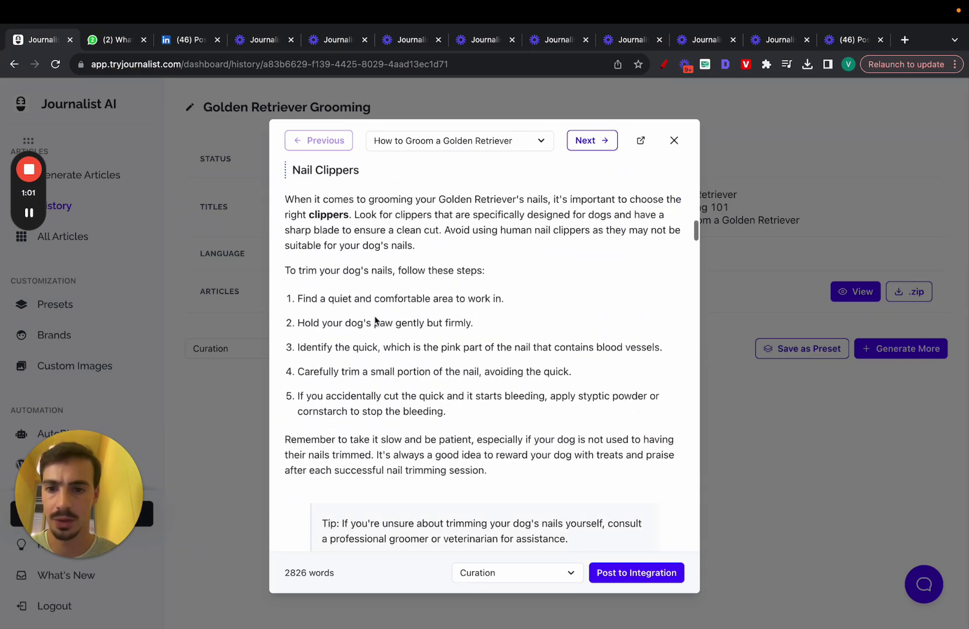
pyautogui.scroll(-9, 459, 288)
pyautogui.scroll(-3, 416, 253)
pyautogui.scroll(-2, 415, 253)
pyautogui.scroll(-15, 341, 279)
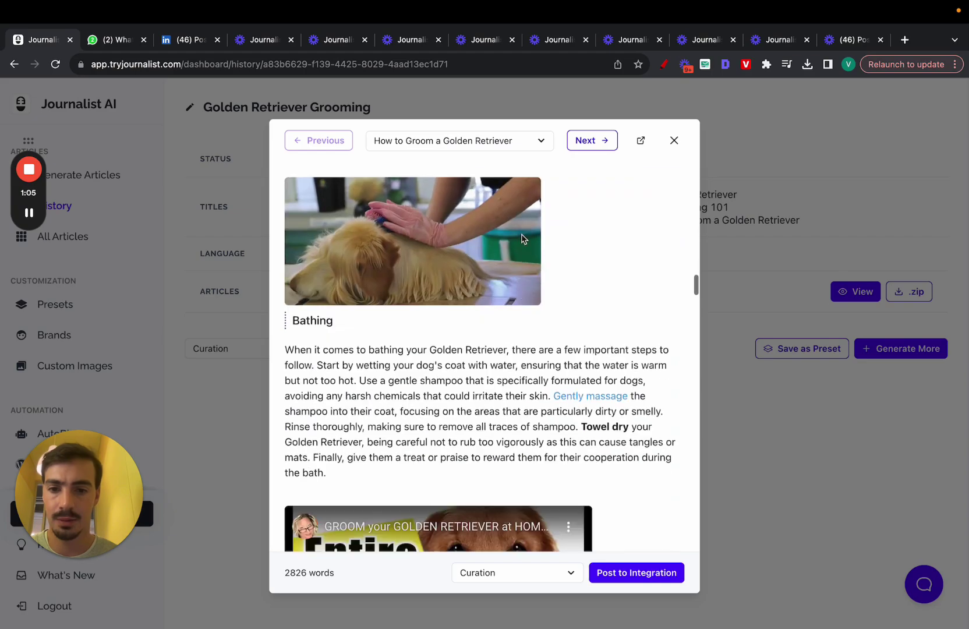
# Play and pause the embedded grooming video, then advance to the batch's third article
pyautogui.click(404, 329)
pyautogui.click(405, 329)
pyautogui.scroll(-5, 443, 303)
pyautogui.scroll(1, 586, 268)
pyautogui.scroll(-20, 586, 267)
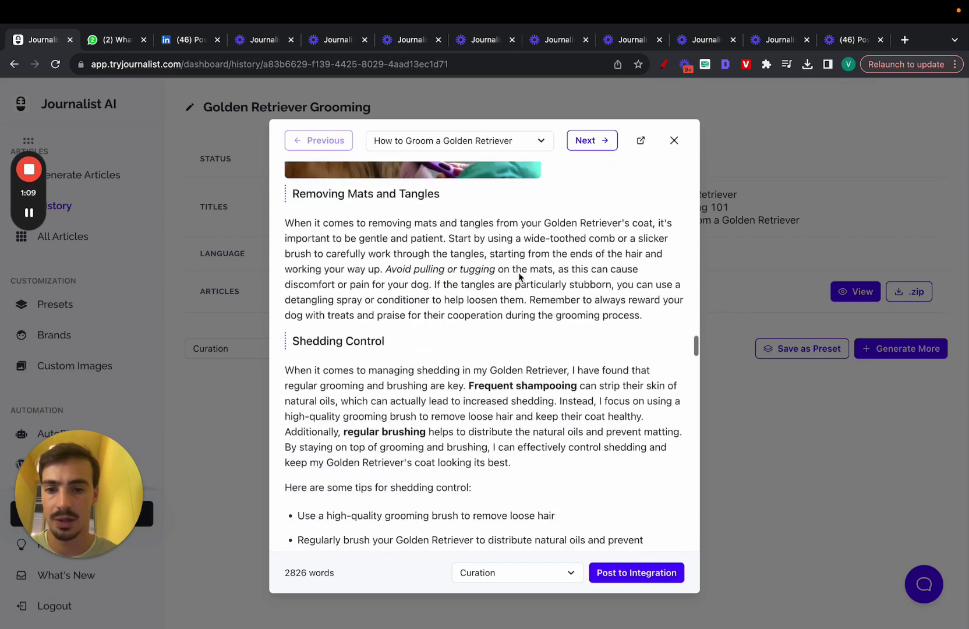
pyautogui.scroll(-15, 519, 274)
pyautogui.scroll(-7, 432, 402)
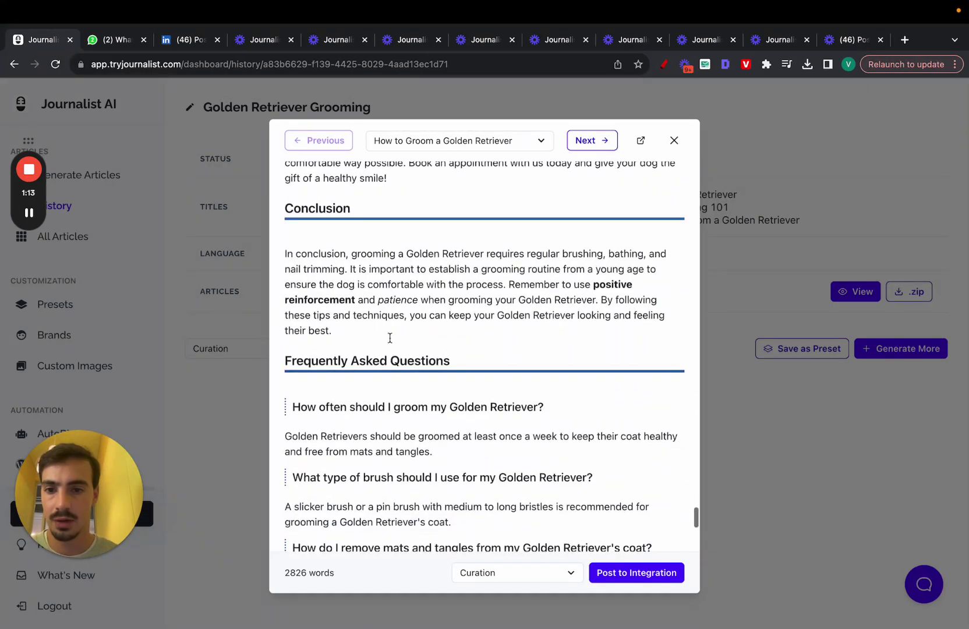
pyautogui.scroll(-2, 408, 326)
pyautogui.scroll(3, 445, 312)
pyautogui.scroll(3, 483, 306)
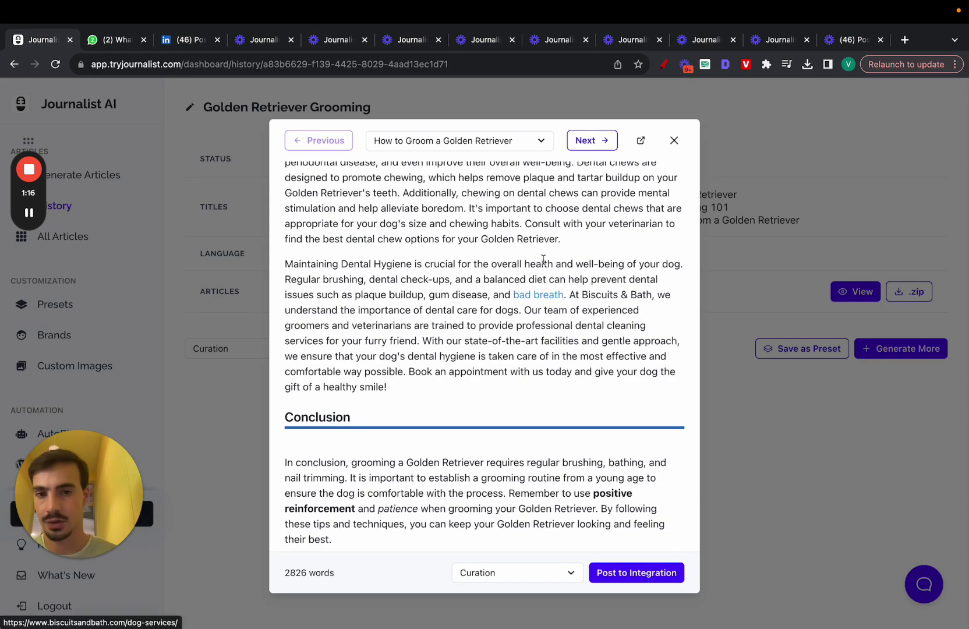
pyautogui.scroll(15, 543, 259)
pyautogui.click(595, 140)
pyautogui.click(596, 140)
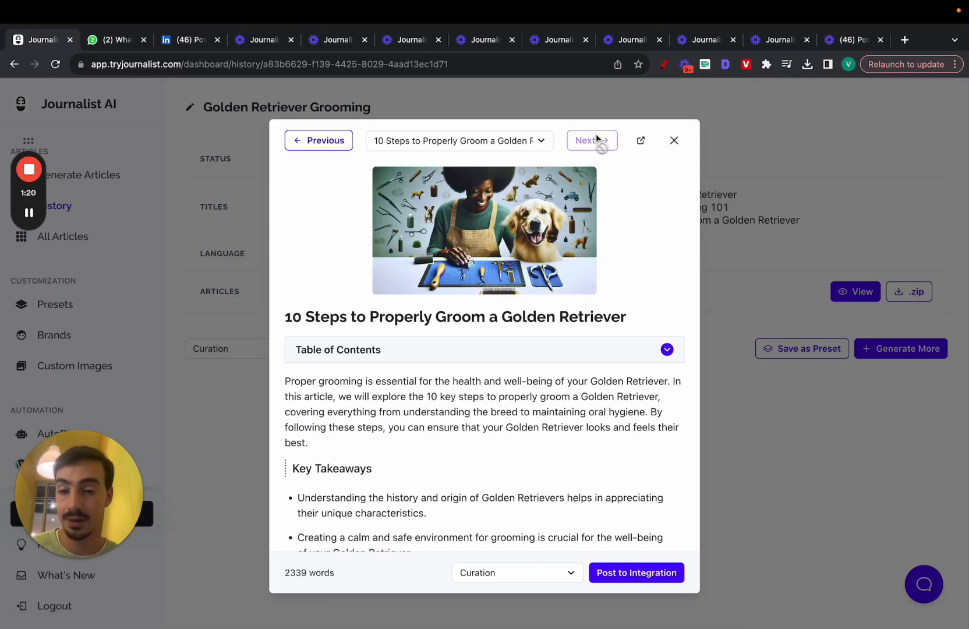
# Close the article viewer and load the Gambling Niche Blog preset on Generate Articles
pyautogui.click(674, 140)
pyautogui.click(66, 111)
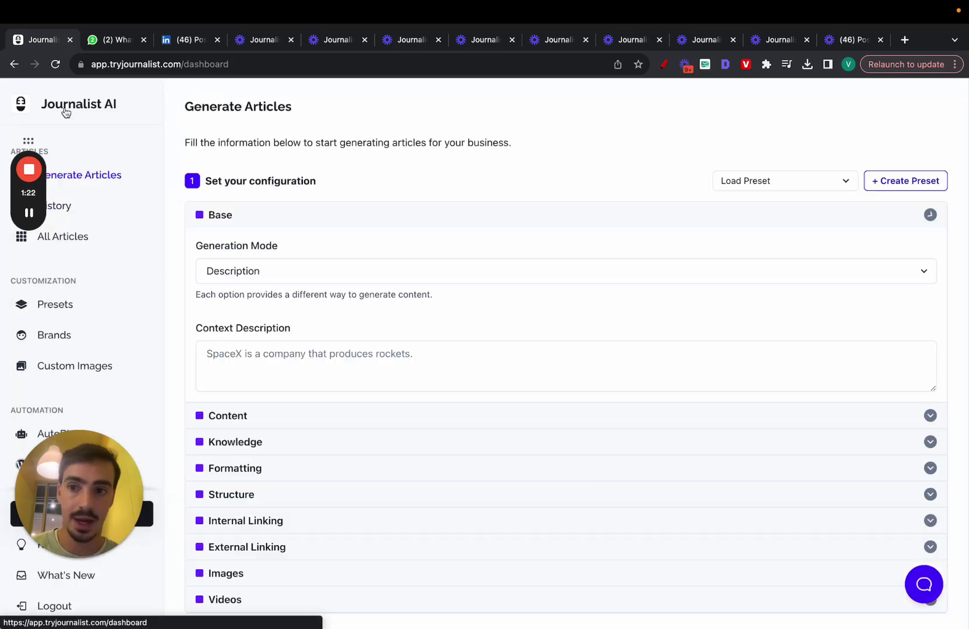
pyautogui.click(794, 183)
pyautogui.click(796, 225)
# Glance at the autoblogs list, then return to the Generate Articles page
pyautogui.click(777, 184)
pyautogui.click(682, 179)
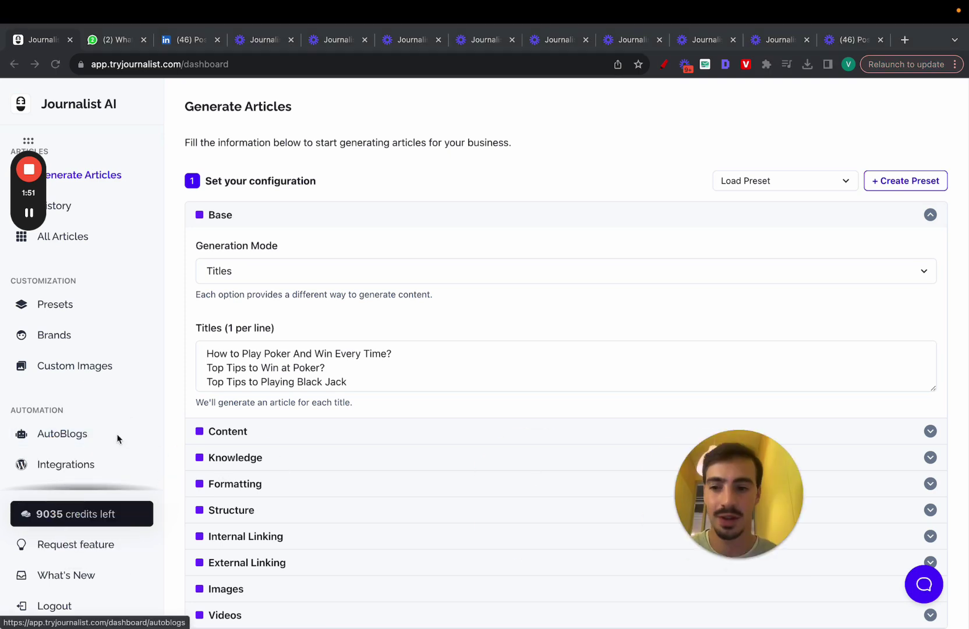
pyautogui.click(76, 434)
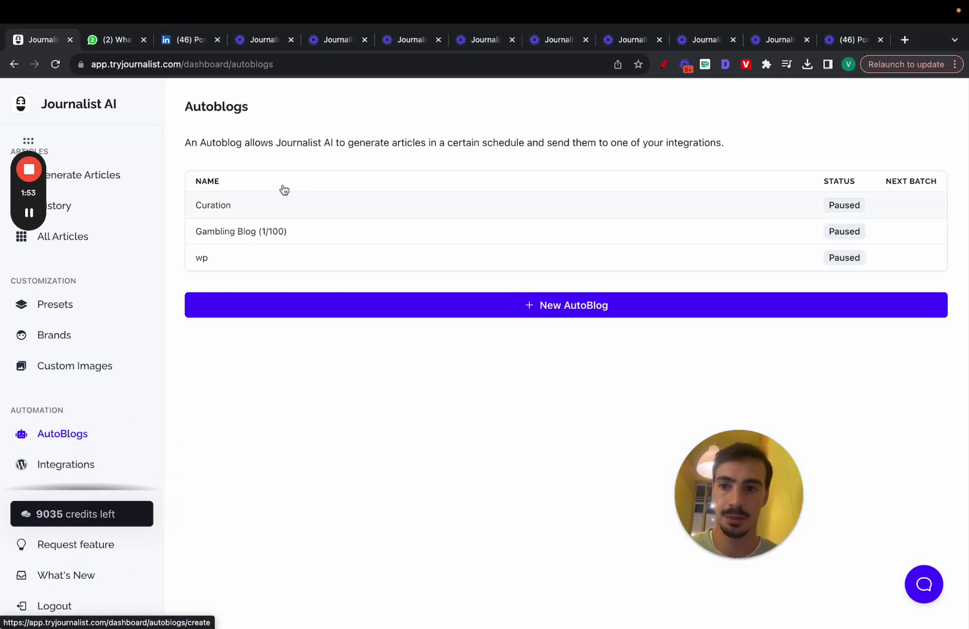
pyautogui.click(122, 179)
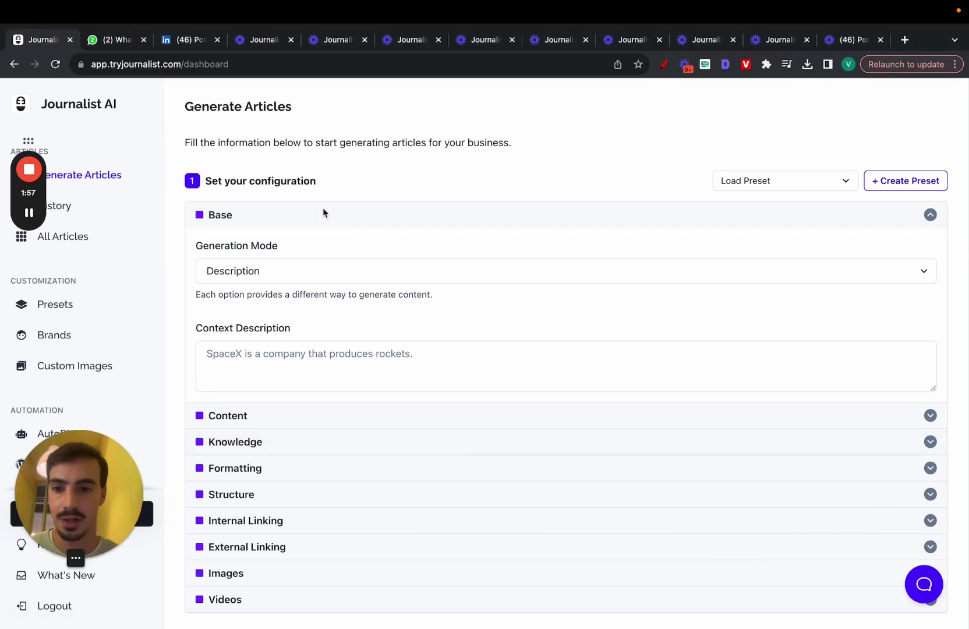
# Set the batch to 300 articles with Portuguese (Portugal) as the content language
pyautogui.click(322, 210)
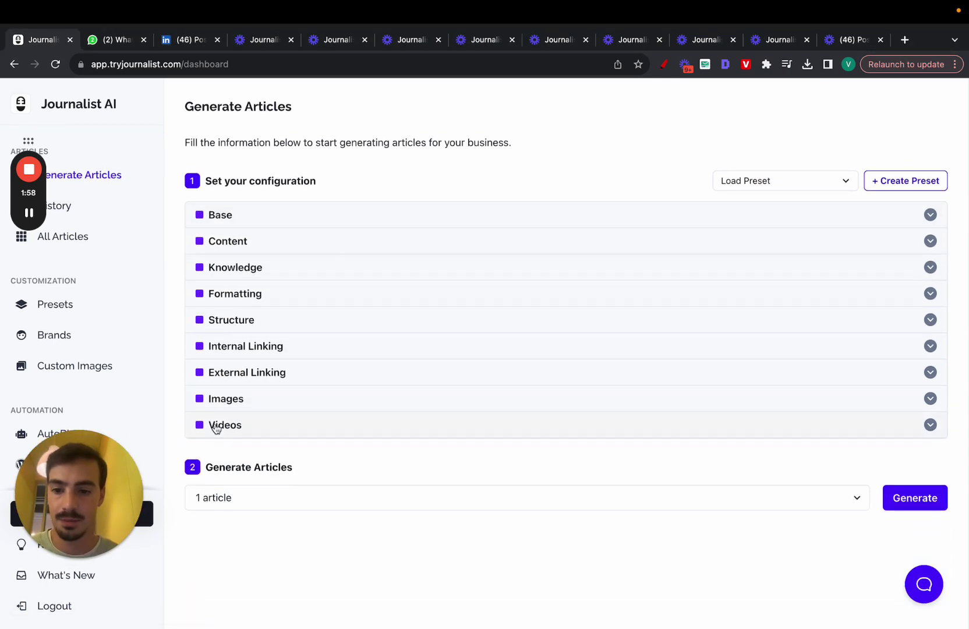
pyautogui.click(310, 500)
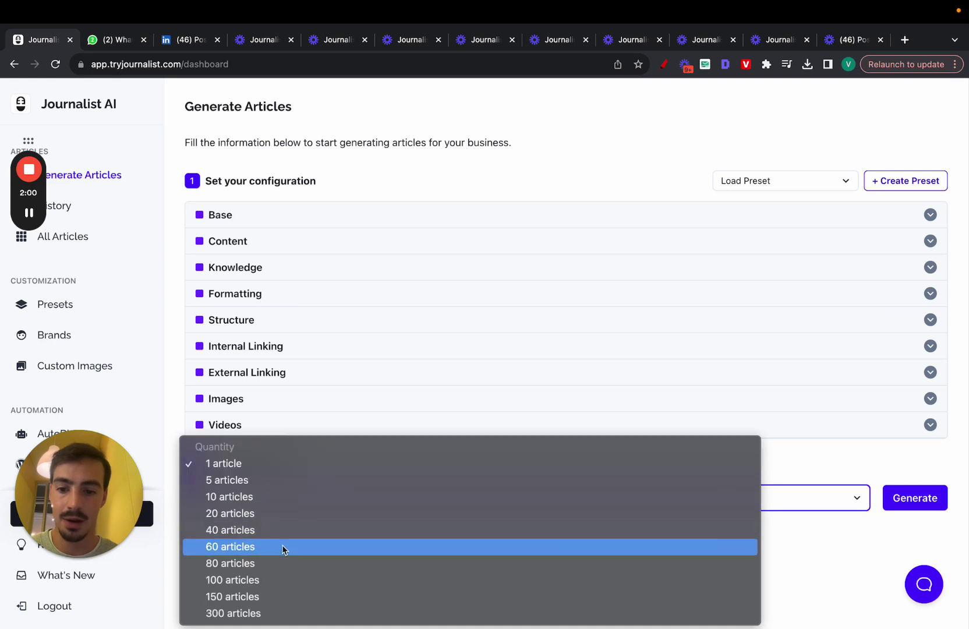
pyautogui.click(263, 615)
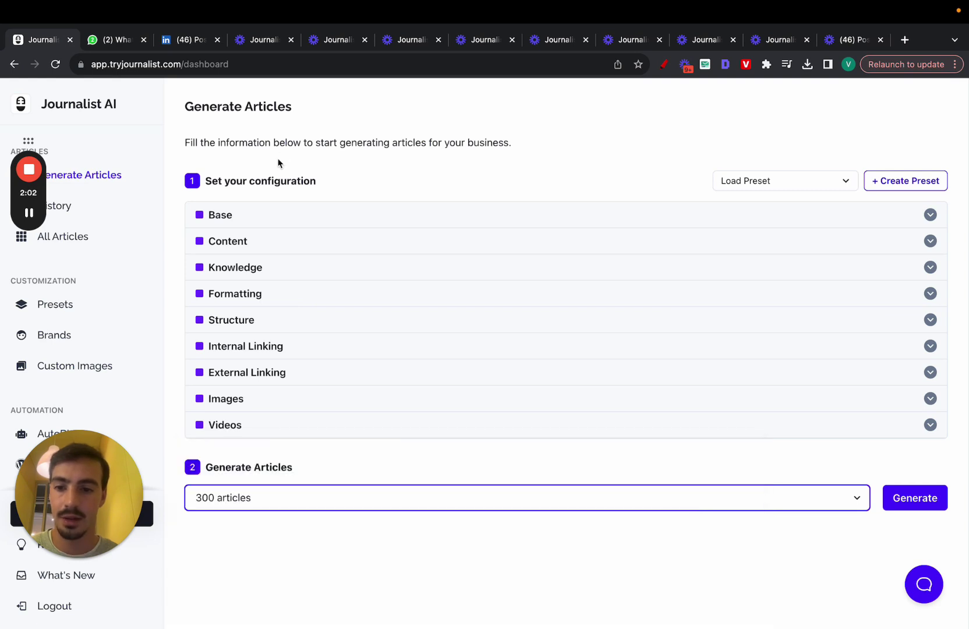
pyautogui.click(259, 245)
pyautogui.click(282, 295)
pyautogui.scroll(-3, 282, 296)
pyautogui.click(265, 568)
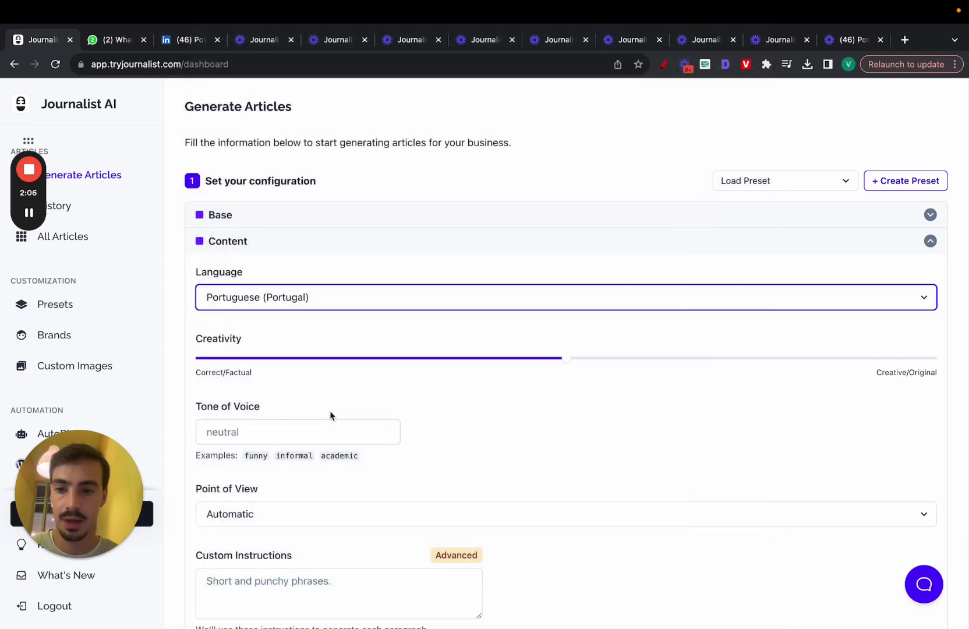
# Turn on automatic YouTube videos and in-article images
pyautogui.scroll(-3, 329, 411)
pyautogui.scroll(4, 329, 411)
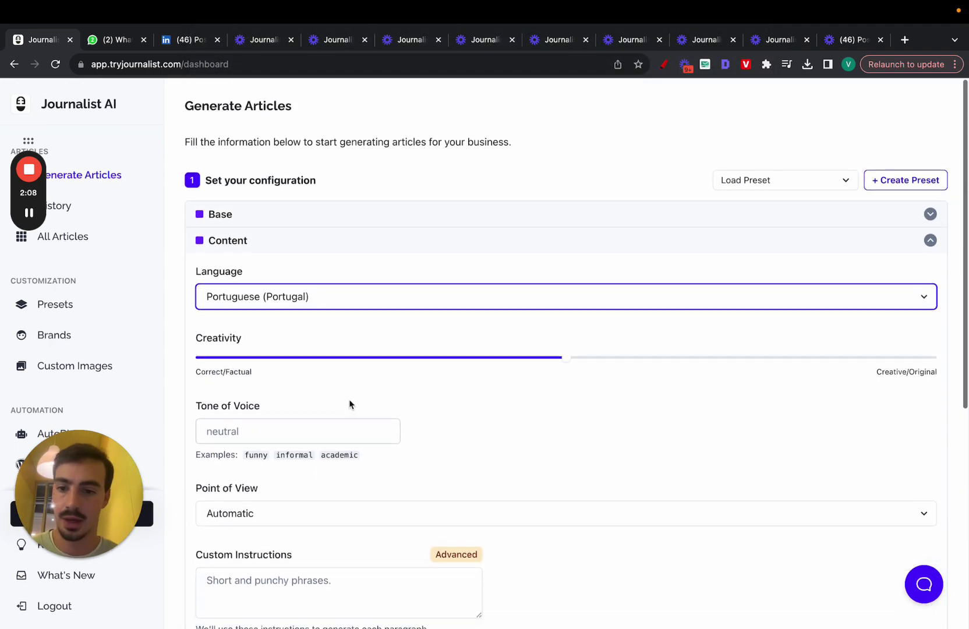
pyautogui.scroll(-5, 349, 402)
pyautogui.click(292, 461)
pyautogui.scroll(-3, 292, 463)
pyautogui.scroll(1, 250, 407)
pyautogui.click(209, 349)
pyautogui.click(241, 389)
pyautogui.scroll(-4, 246, 422)
pyautogui.click(217, 428)
pyautogui.scroll(1, 251, 320)
pyautogui.click(282, 251)
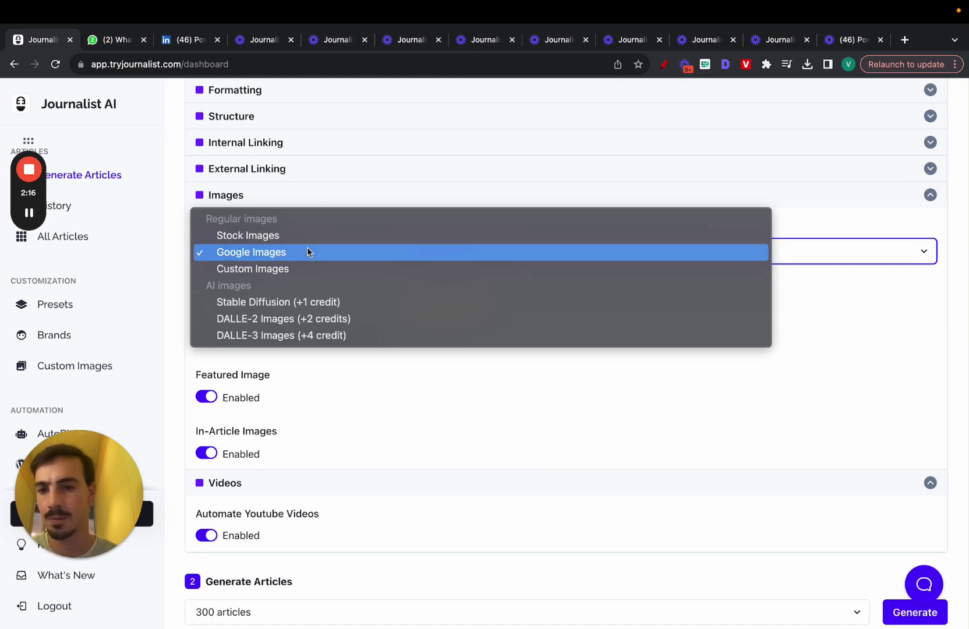
# Choose DALLE-3 Images as the image provider with a hyper realistic image prompt
pyautogui.click(309, 335)
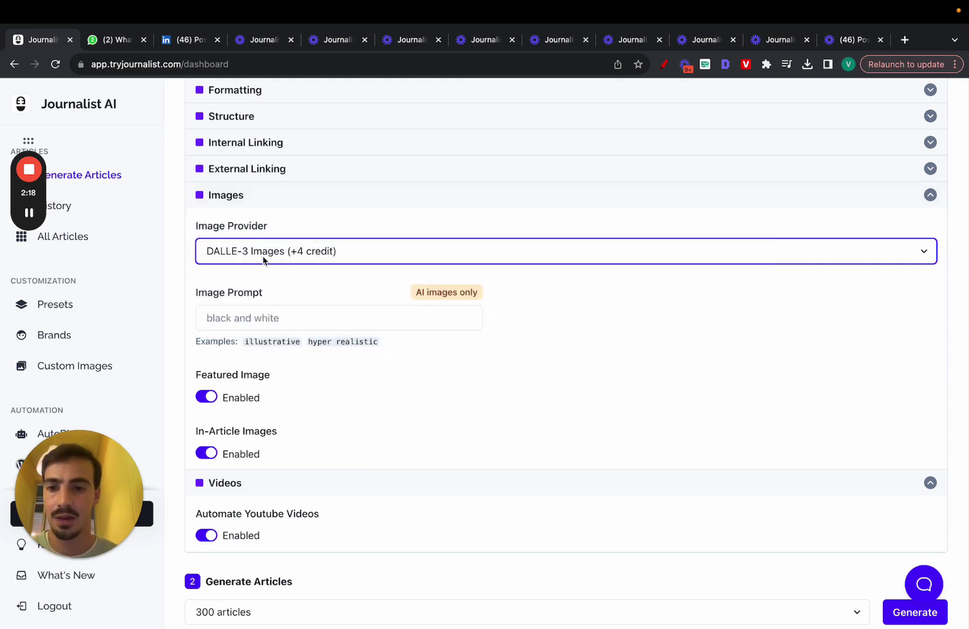
pyautogui.click(303, 323)
pyautogui.click(315, 350)
pyautogui.scroll(2, 255, 274)
pyautogui.click(232, 245)
# Enable Connect to Web under Knowledge settings and go to the AutoBlogs list
pyautogui.click(261, 275)
pyautogui.click(273, 255)
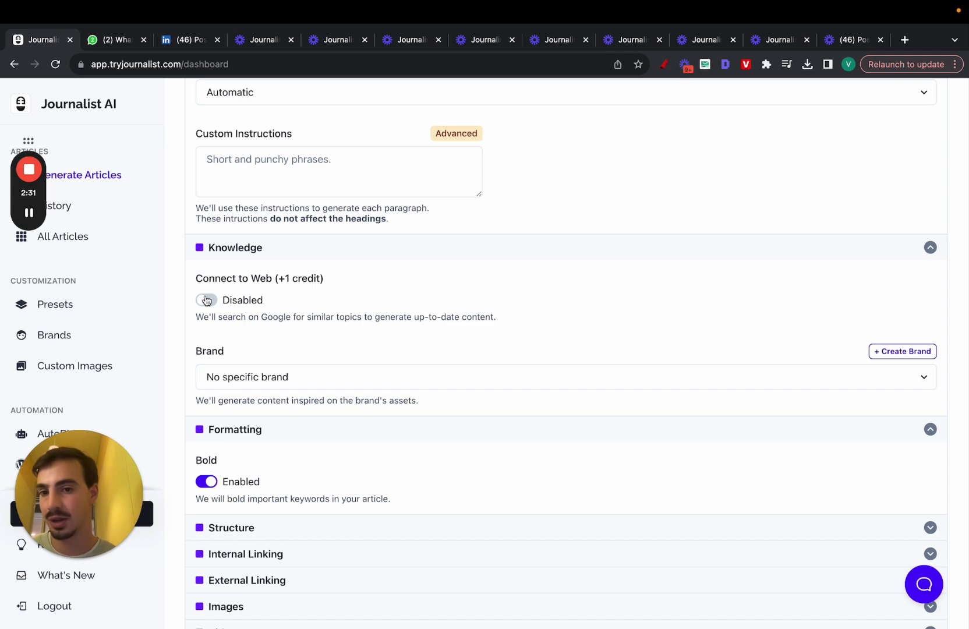
pyautogui.click(207, 300)
pyautogui.scroll(8, 318, 231)
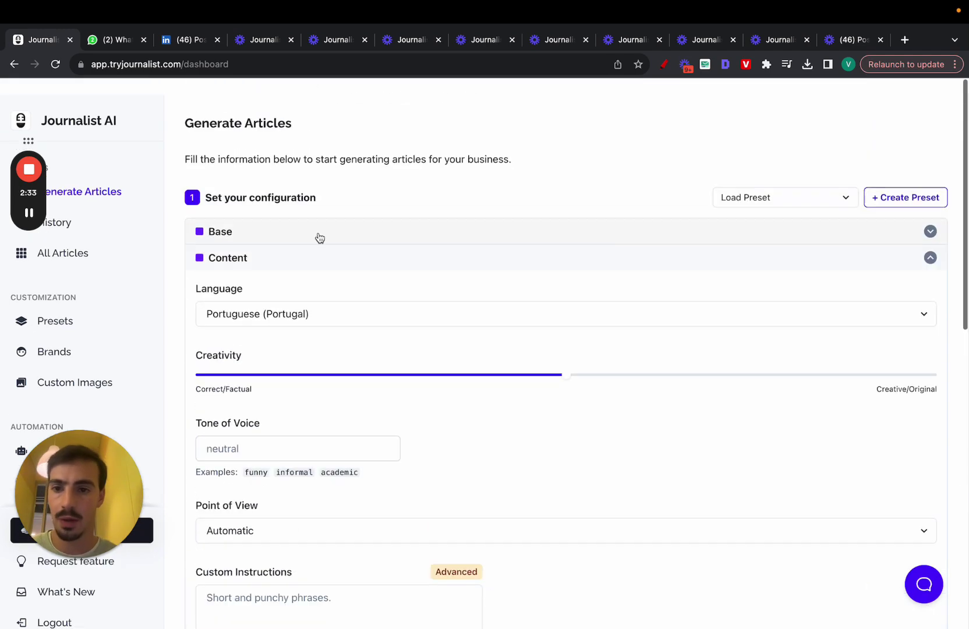
pyautogui.moveTo(81, 491); pyautogui.dragTo(636, 433)
pyautogui.click(61, 433)
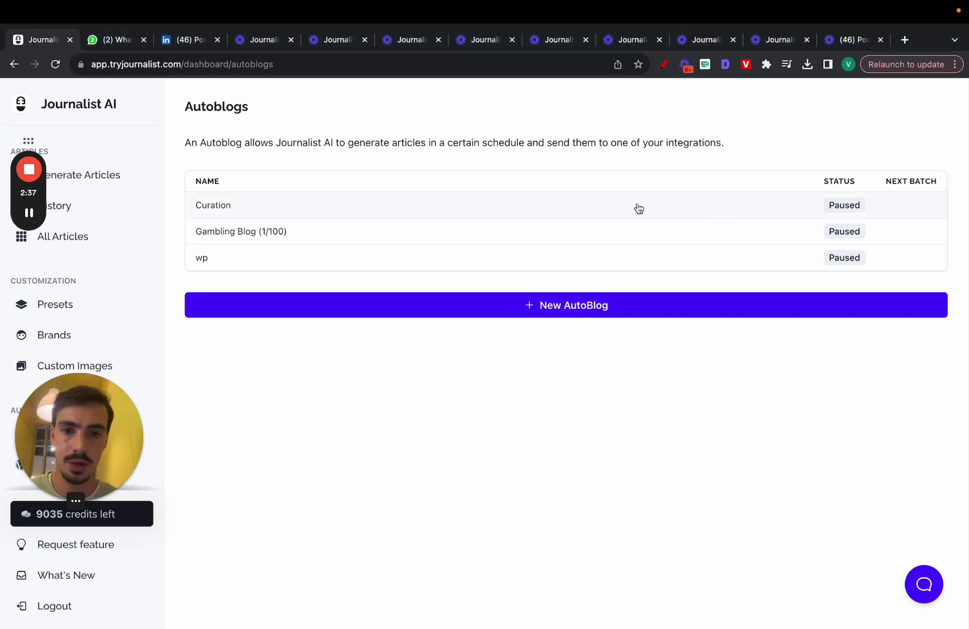
# In the Curation autoblog, choose quantity 20, frequency Every week, and status Active
pyautogui.click(326, 216)
pyautogui.click(385, 331)
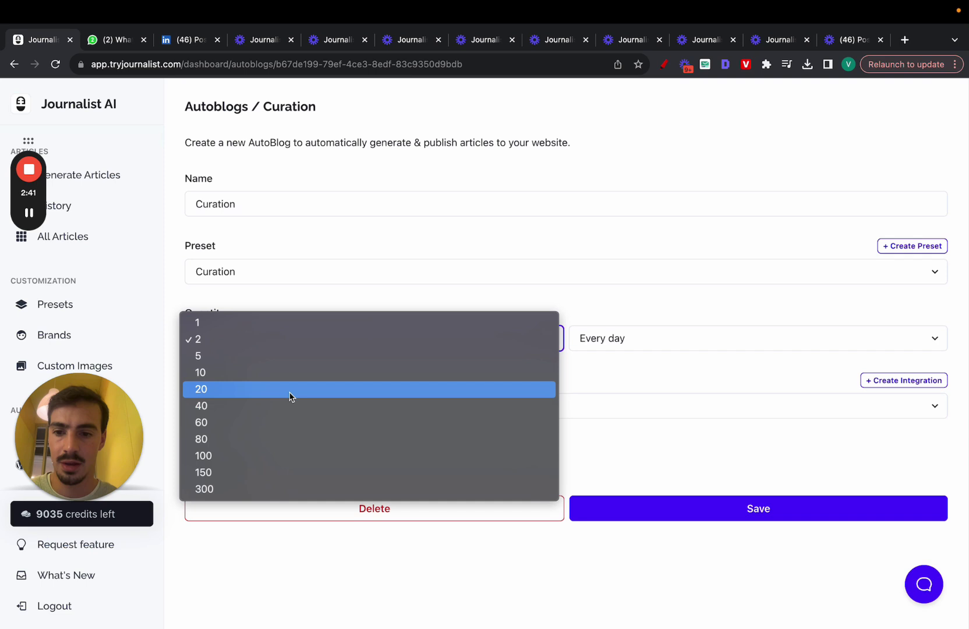
pyautogui.click(290, 392)
pyautogui.click(614, 347)
pyautogui.click(638, 322)
pyautogui.click(205, 470)
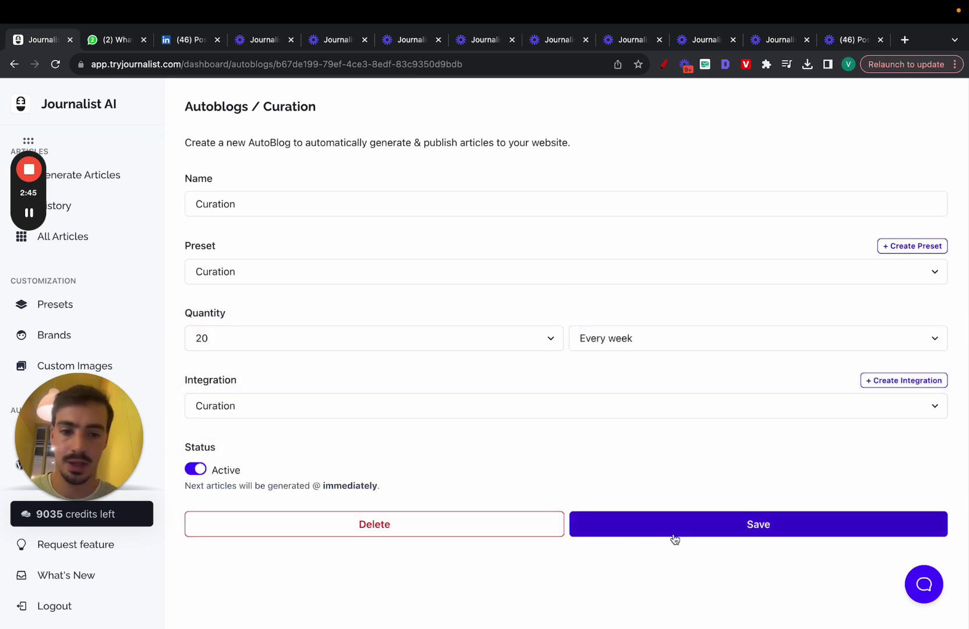
pyautogui.click(664, 64)
pyautogui.moveTo(48, 115); pyautogui.dragTo(147, 115)
pyautogui.moveTo(73, 121)
pyautogui.mouseDown()
pyautogui.moveTo(77, 131)
pyautogui.moveTo(494, 256)
pyautogui.mouseUp()
pyautogui.moveTo(526, 155)
pyautogui.mouseDown()
pyautogui.moveTo(568, 516)
pyautogui.moveTo(656, 51)
pyautogui.moveTo(537, 132)
pyautogui.mouseUp()
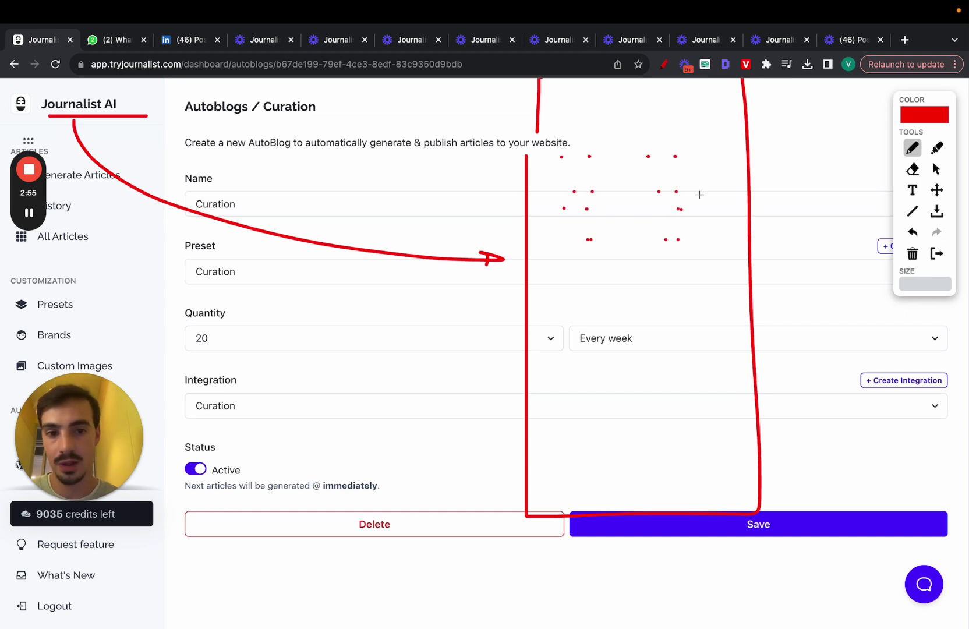
pyautogui.moveTo(776, 149)
pyautogui.mouseDown()
pyautogui.moveTo(681, 209)
pyautogui.moveTo(791, 253)
pyautogui.mouseUp()
pyautogui.moveTo(779, 148)
pyautogui.mouseDown()
pyautogui.moveTo(779, 309)
pyautogui.moveTo(854, 150)
pyautogui.mouseUp()
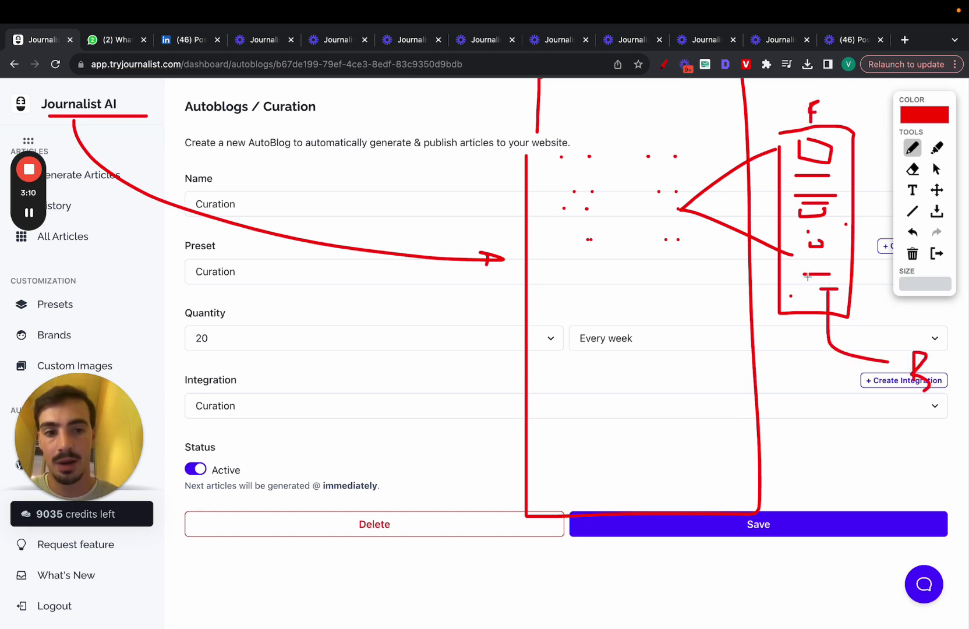
pyautogui.moveTo(807, 277); pyautogui.dragTo(727, 319)
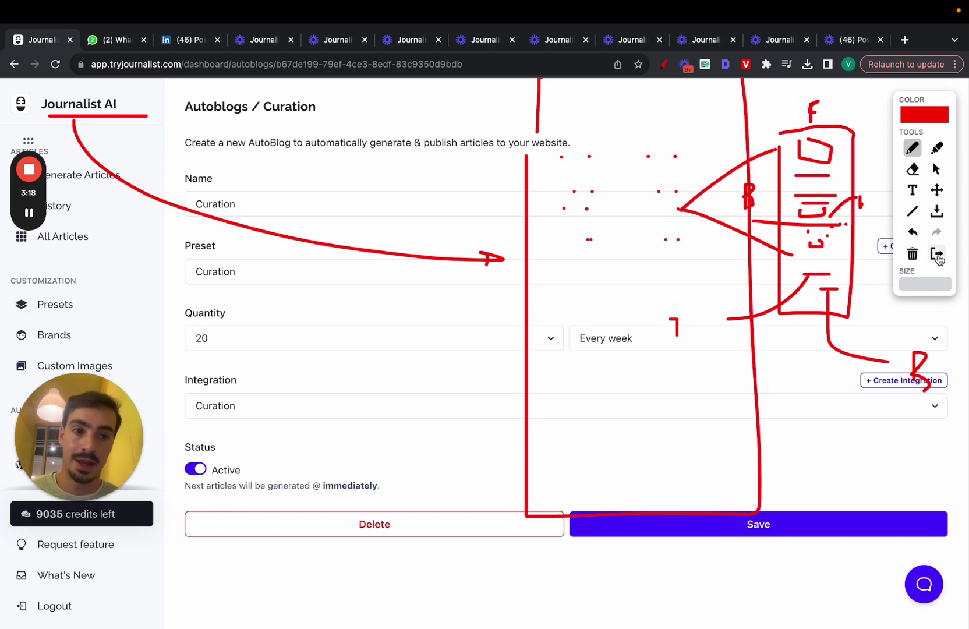
pyautogui.click(937, 255)
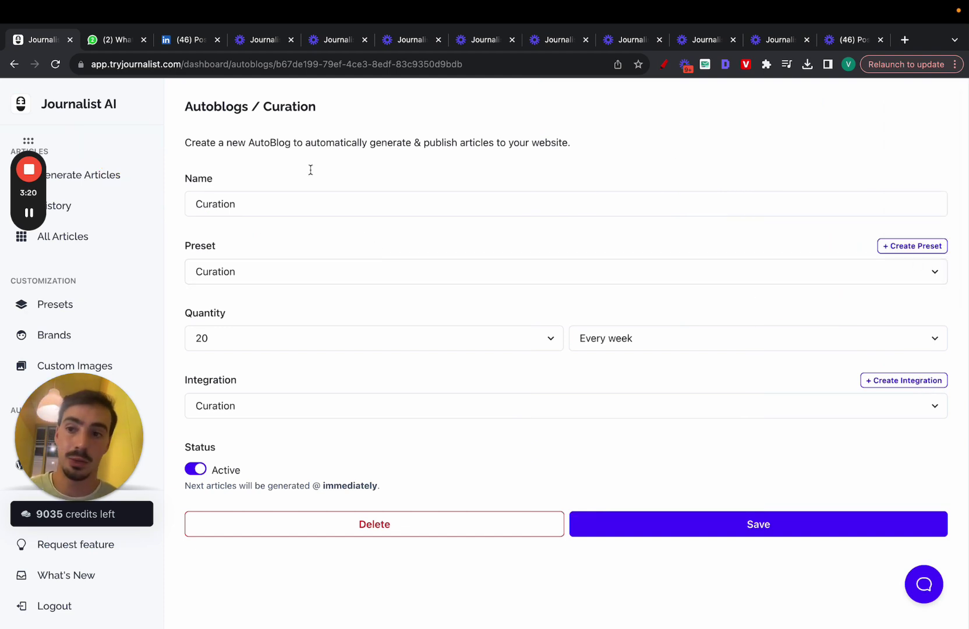
# Swipe to the impressions growth chart desktop and back to the Journalist AI dashboard
pyautogui.hotkey('ctrl', 'Right')
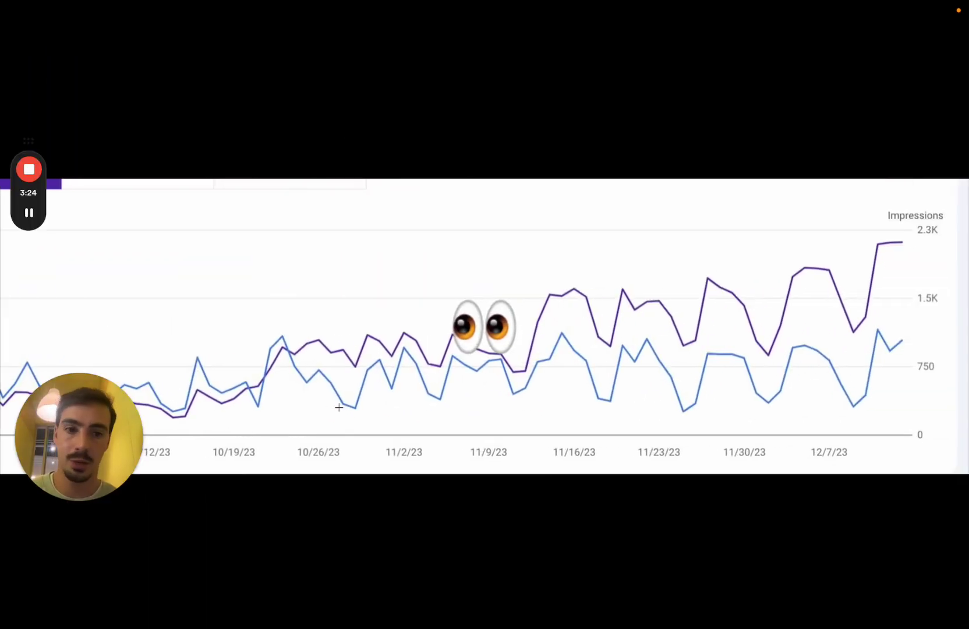
pyautogui.hotkey('ctrl', 'Left')
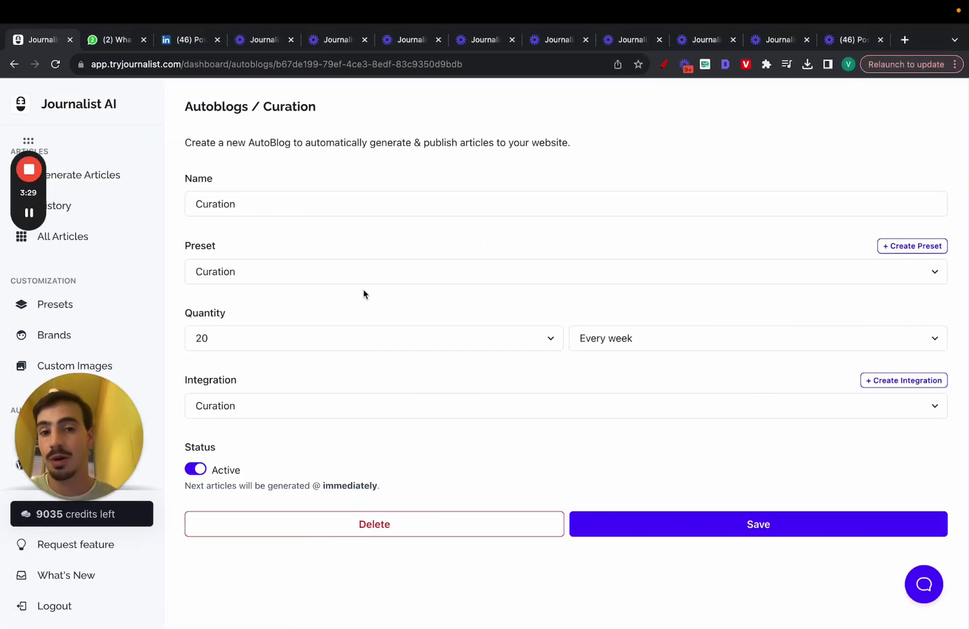
# On Generate Articles, expand Content and browse the Language list, leaving English selected
pyautogui.click(123, 181)
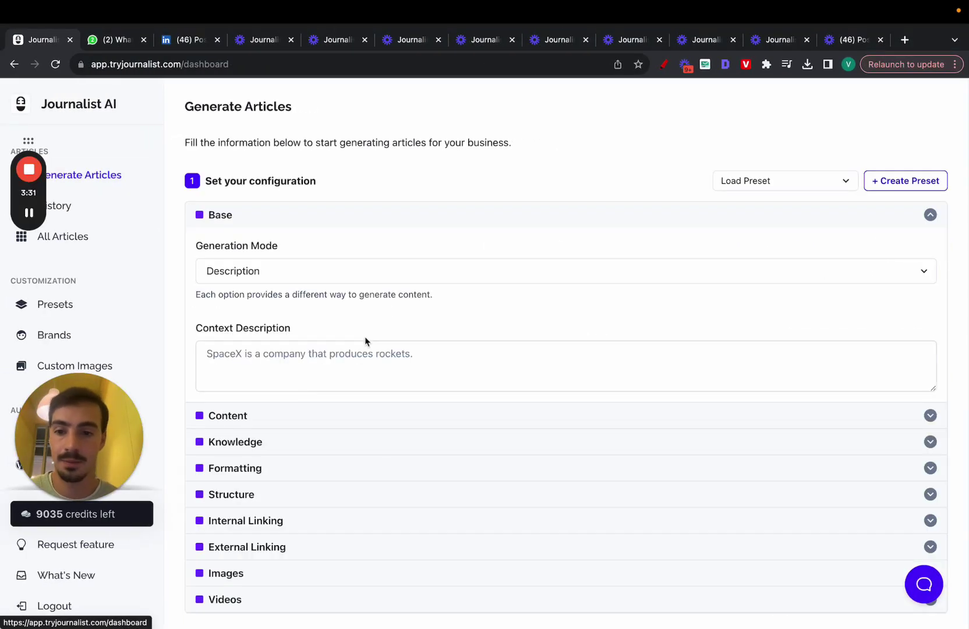
pyautogui.click(275, 415)
pyautogui.scroll(-2, 300, 426)
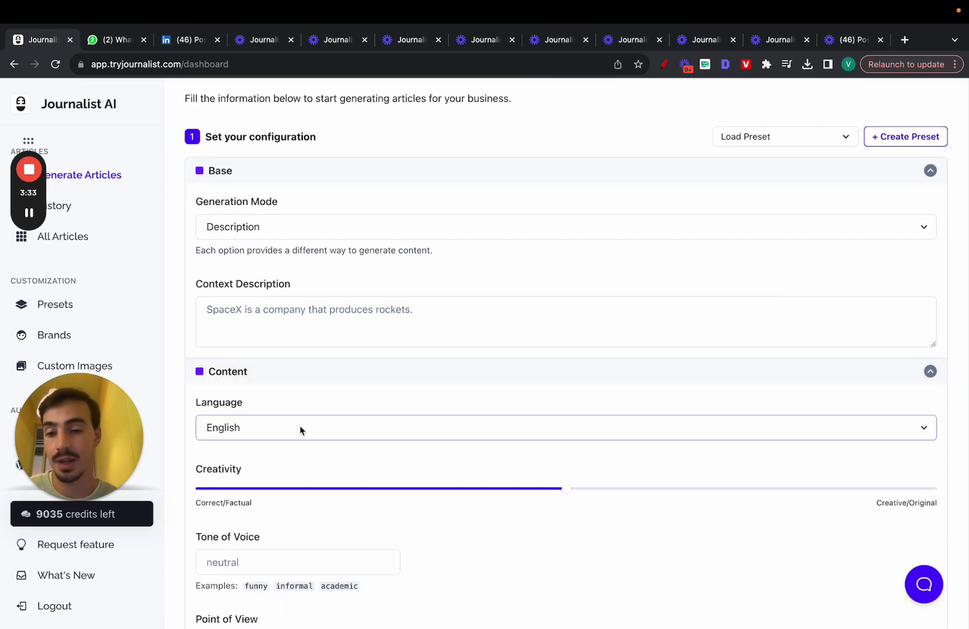
pyautogui.click(300, 431)
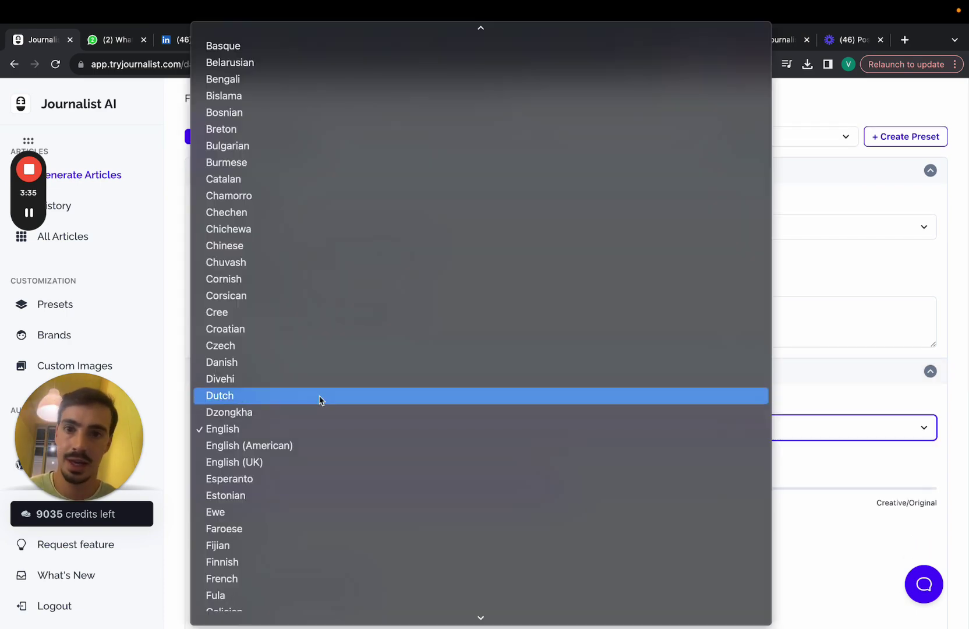
pyautogui.scroll(-20, 319, 400)
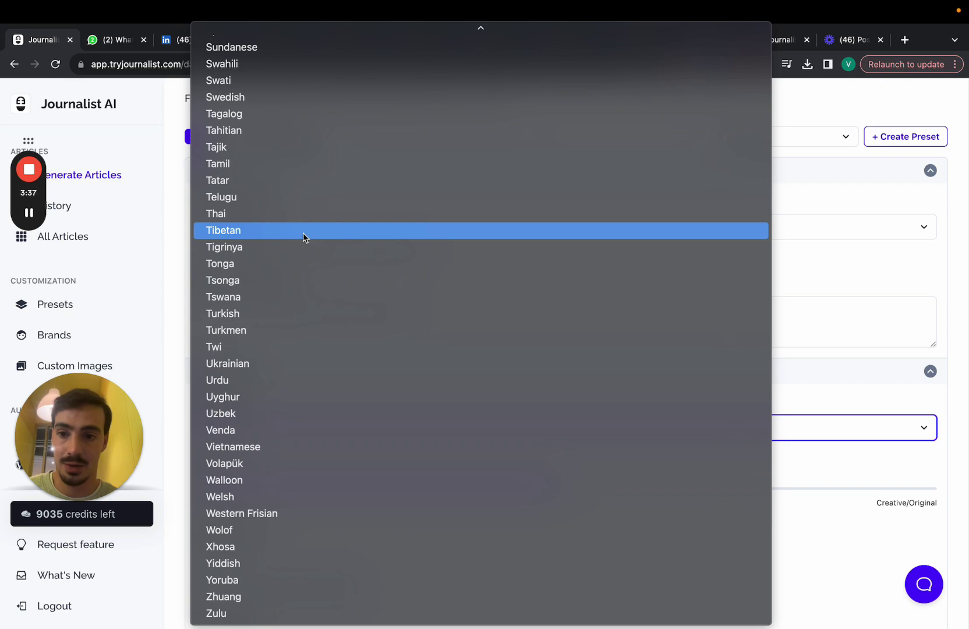
pyautogui.scroll(20, 303, 232)
pyautogui.scroll(-10, 303, 232)
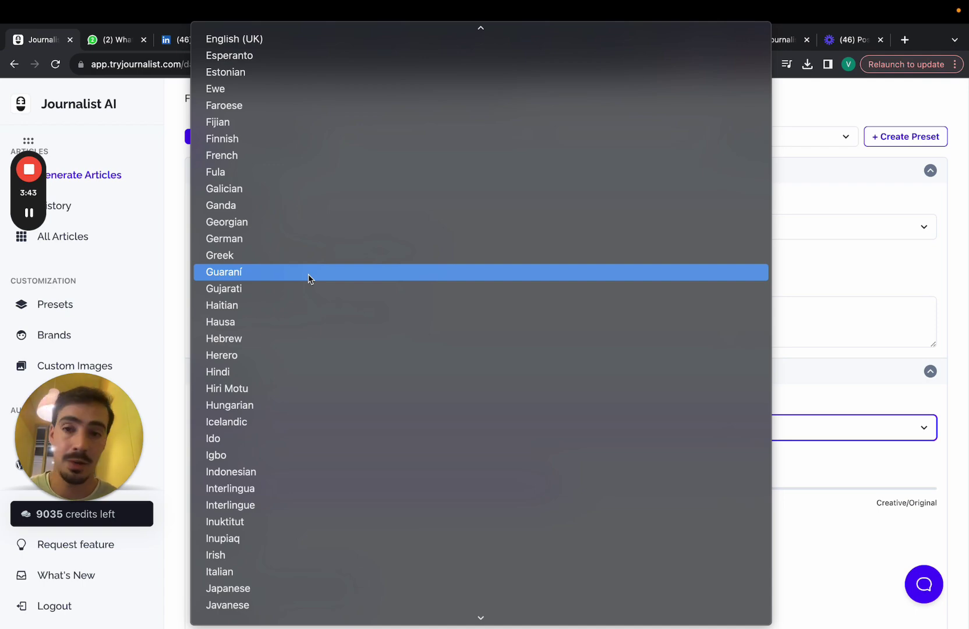
pyautogui.scroll(5, 304, 265)
pyautogui.scroll(-14, 307, 307)
pyautogui.scroll(-3, 336, 351)
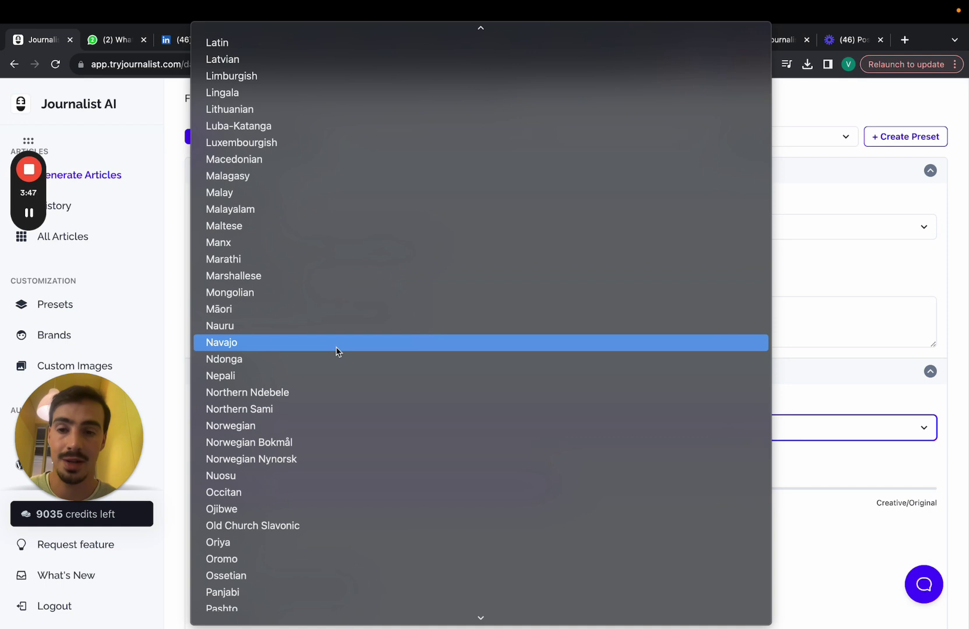
pyautogui.scroll(-13, 337, 350)
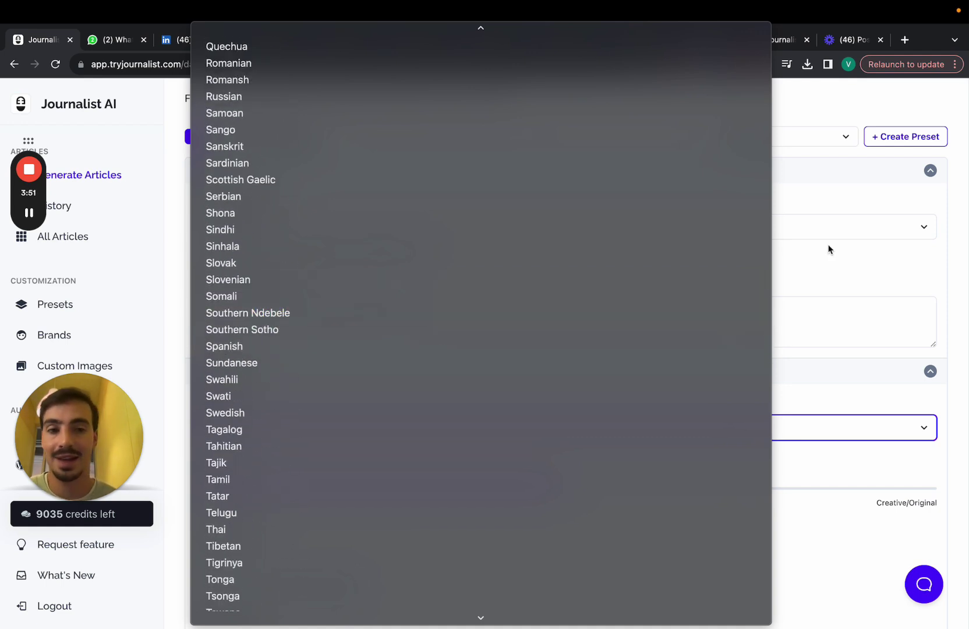
pyautogui.click(817, 266)
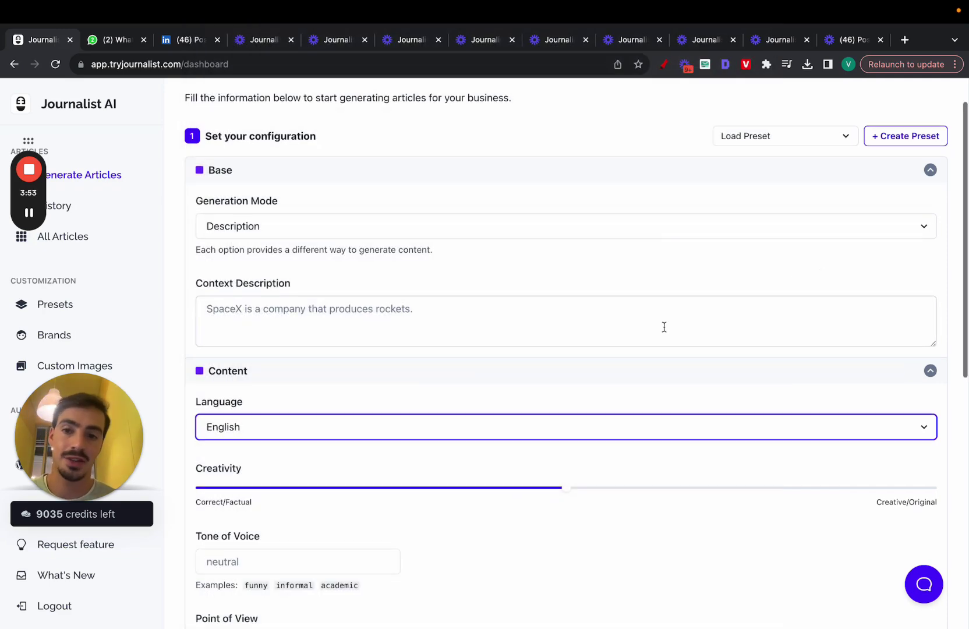
pyautogui.scroll(-1, 664, 327)
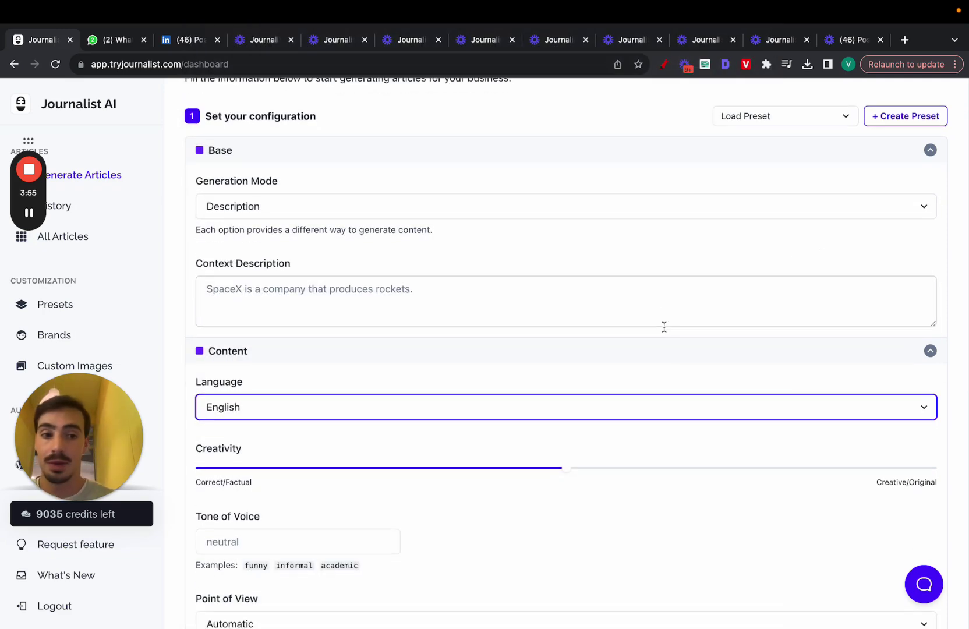
pyautogui.scroll(-2, 664, 327)
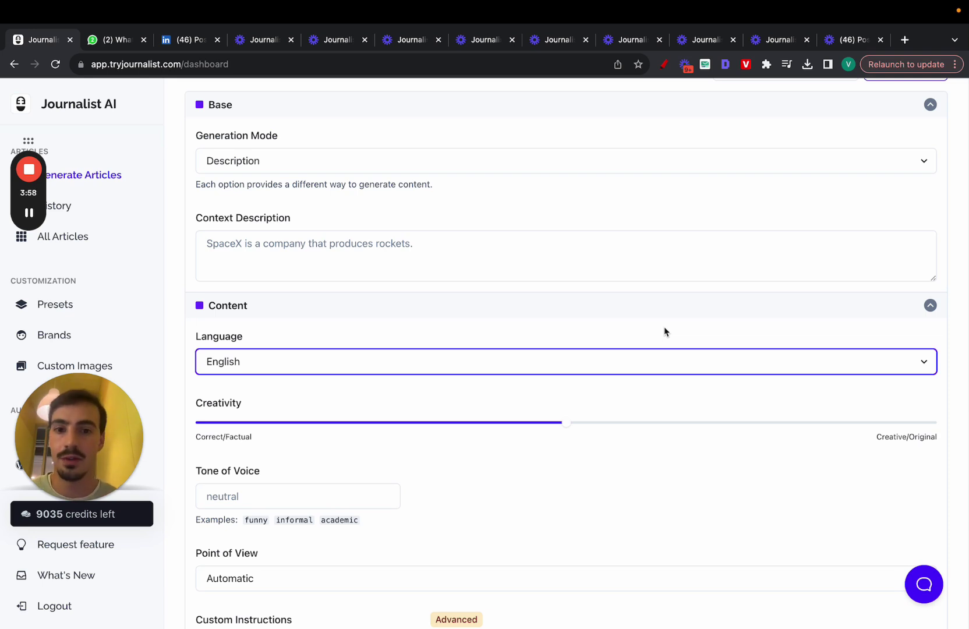
# Open the Dog Grooming keyword monitor and scroll through its Last Suggestions with searches and difficulty
pyautogui.click(137, 402)
pyautogui.click(167, 367)
pyautogui.scroll(-3, 166, 365)
pyautogui.scroll(-5, 112, 390)
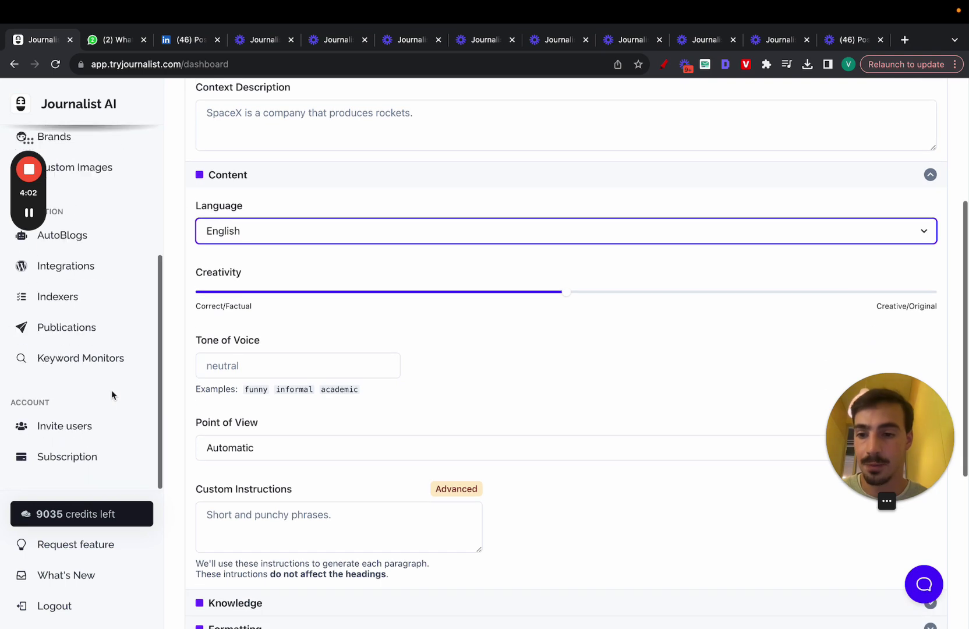
pyautogui.click(87, 358)
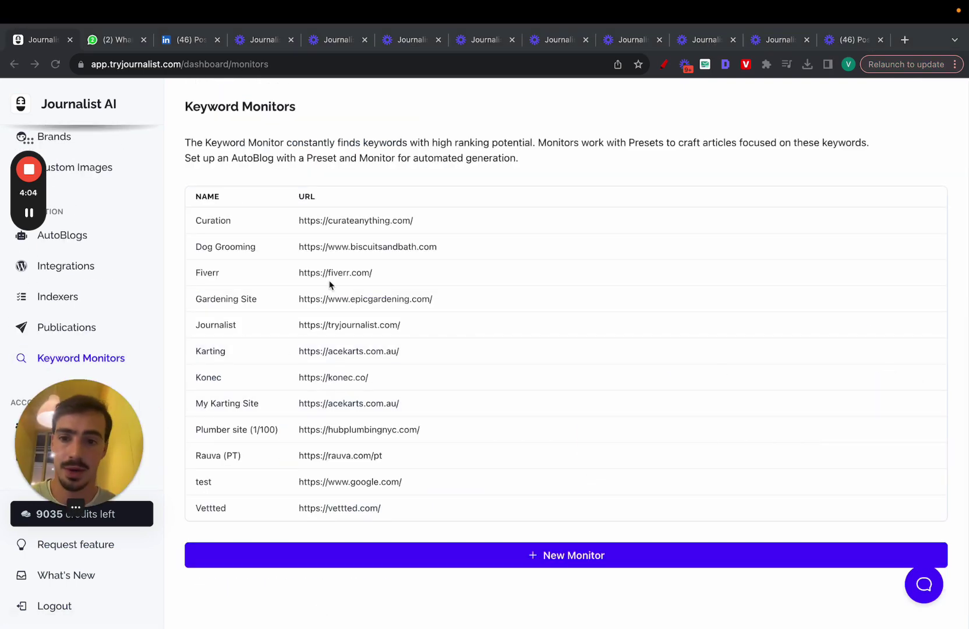
pyautogui.click(468, 254)
pyautogui.scroll(-2, 455, 310)
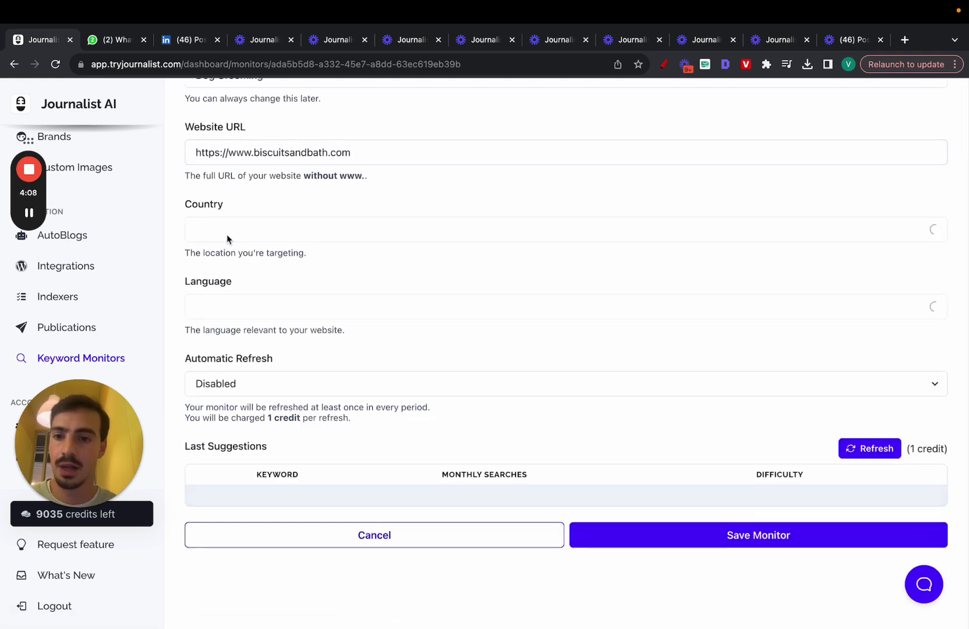
pyautogui.scroll(-4, 499, 300)
pyautogui.scroll(2, 582, 309)
pyautogui.scroll(-2, 776, 324)
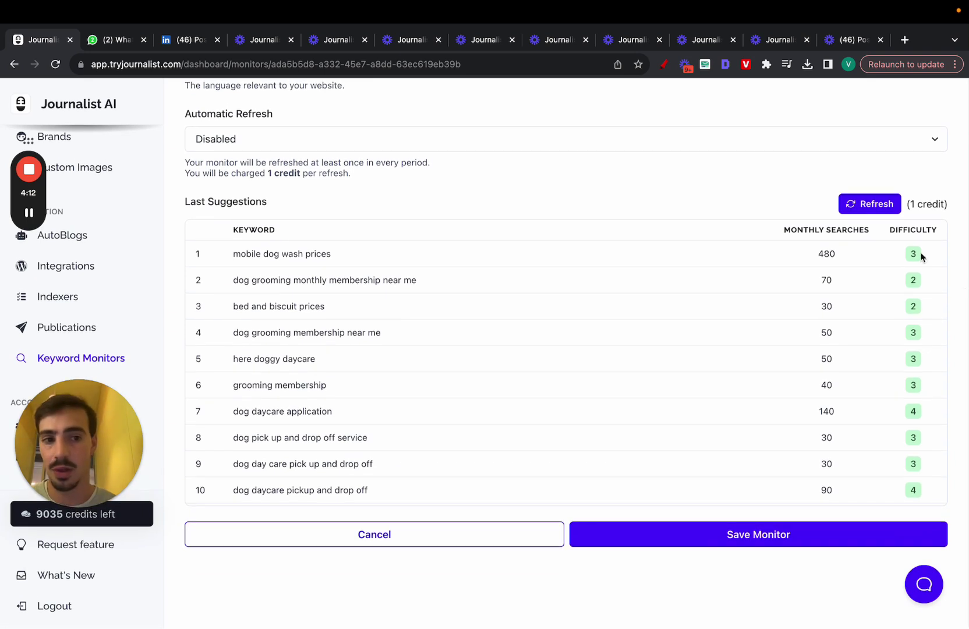
pyautogui.moveTo(817, 289); pyautogui.dragTo(820, 424)
pyautogui.scroll(-4, 827, 296)
pyautogui.scroll(2, 819, 297)
pyautogui.scroll(3, 820, 297)
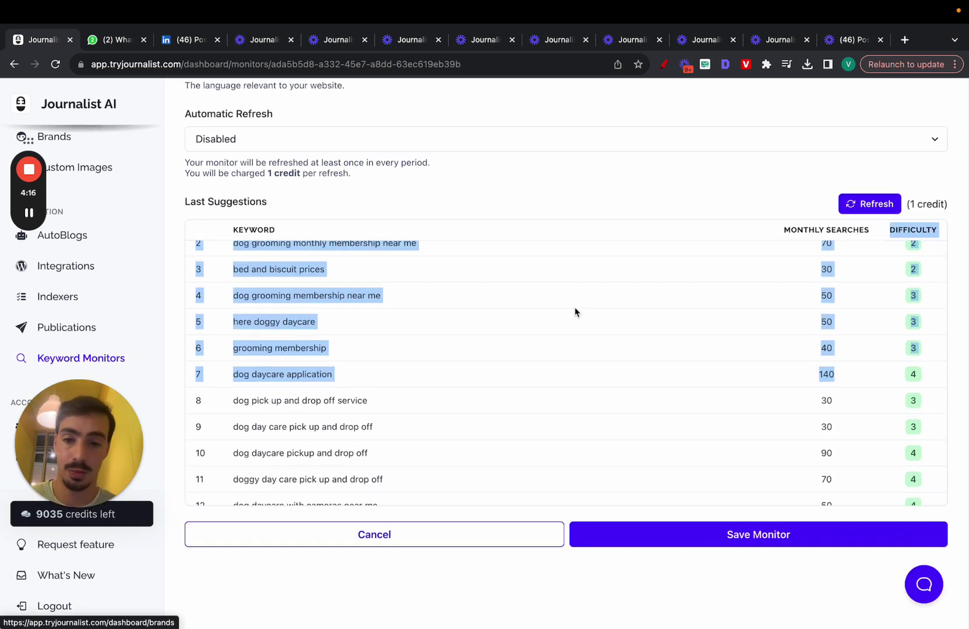
pyautogui.scroll(1, 575, 366)
pyautogui.scroll(-12, 450, 338)
pyautogui.scroll(12, 451, 339)
pyautogui.scroll(6, 452, 338)
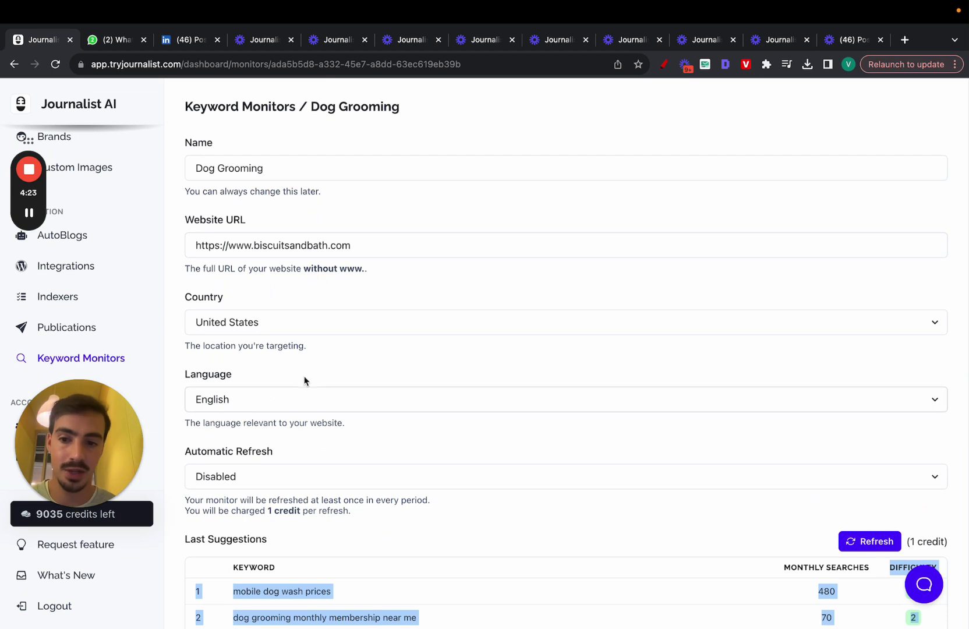
# Check the monitor's Language options keeping English, and select the website URL field
pyautogui.click(296, 399)
pyautogui.click(340, 369)
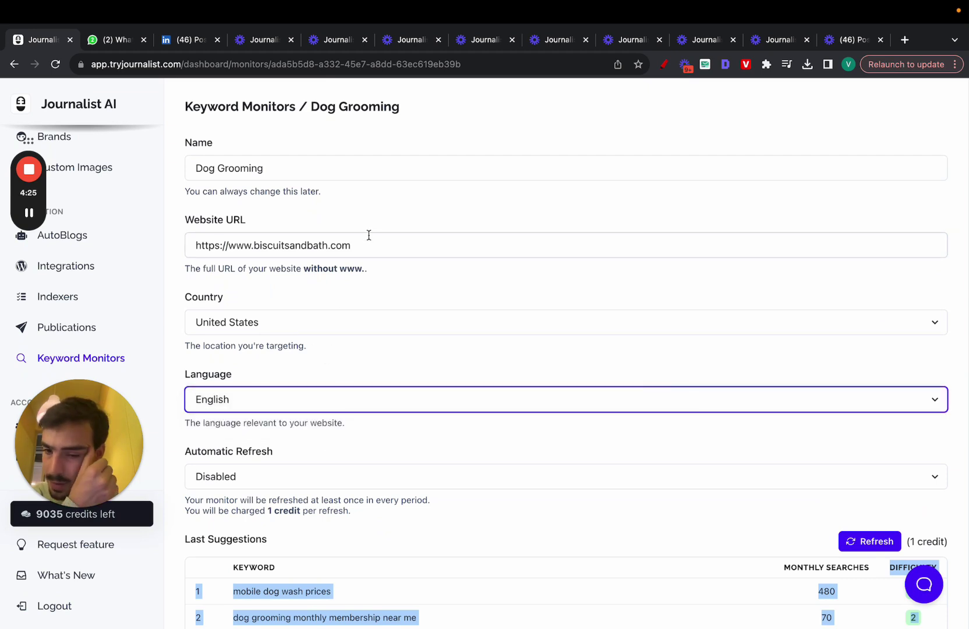
pyautogui.moveTo(371, 241); pyautogui.dragTo(159, 245)
pyautogui.press('Tab')
pyautogui.scroll(4, 138, 221)
# Go back to Generate Articles and collapse the Base settings, leaving the batch at 1 article
pyautogui.click(122, 188)
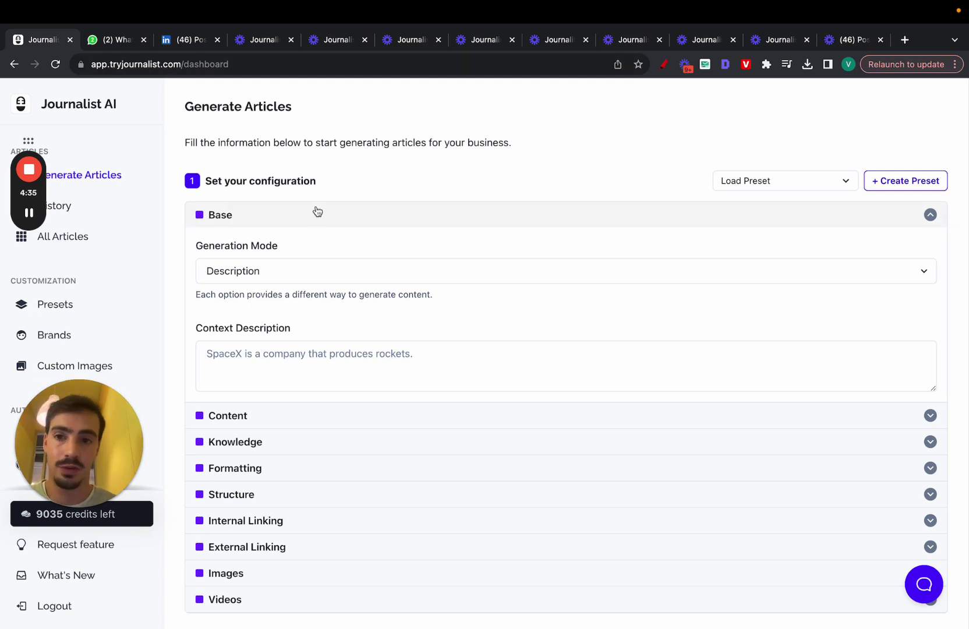
pyautogui.moveTo(182, 69); pyautogui.dragTo(111, 67)
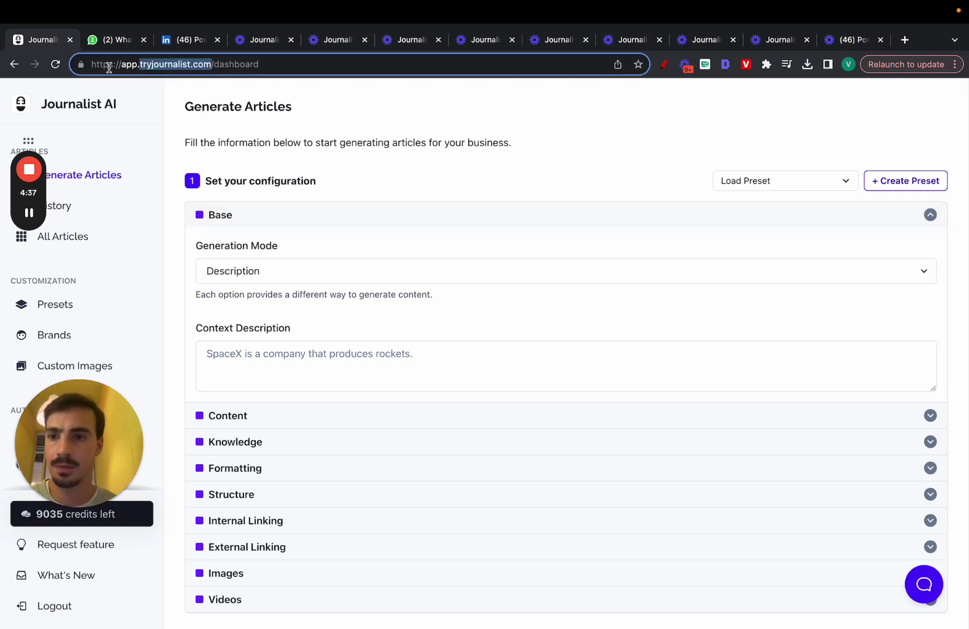
pyautogui.click(270, 226)
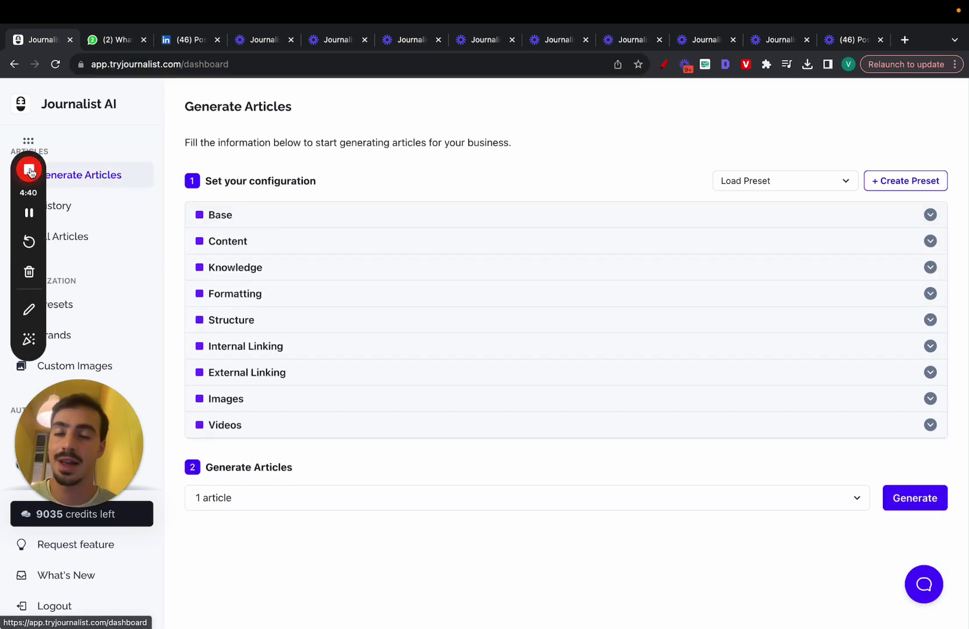